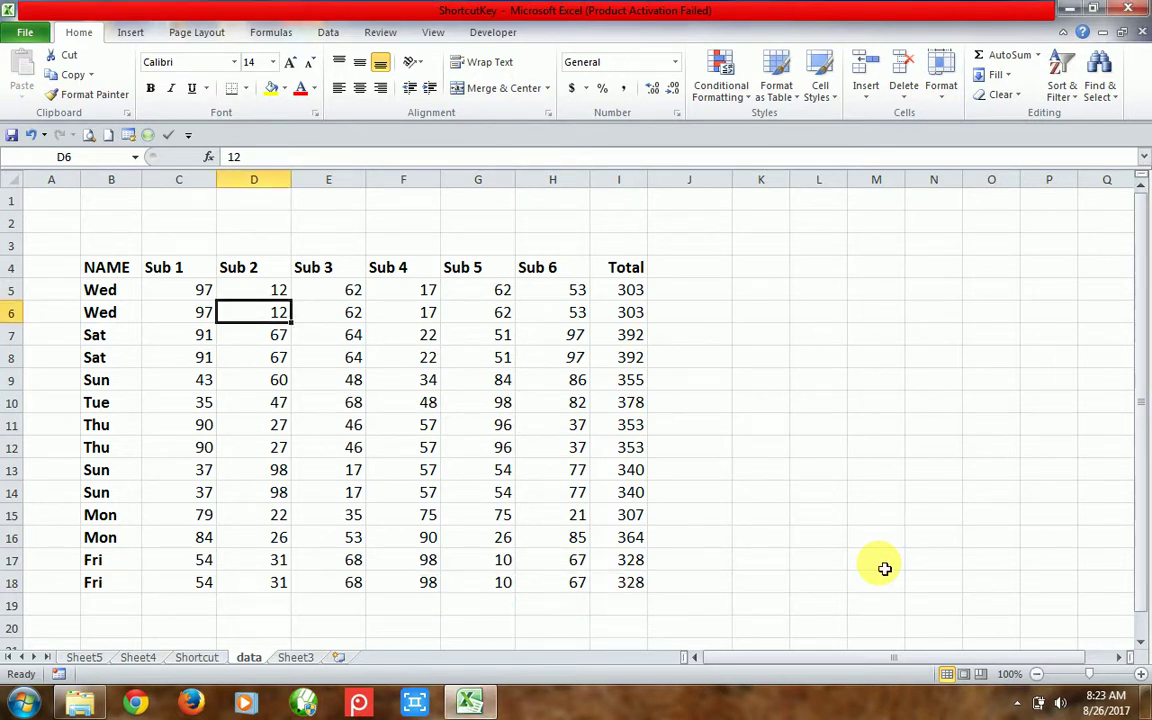
# - Select the header row starting at the NAME cell B4 and extending right toward Sub 6
pyautogui.click(120, 272)
pyautogui.hotkey('shift', 'Right')
pyautogui.hotkey('shift', 'Right')
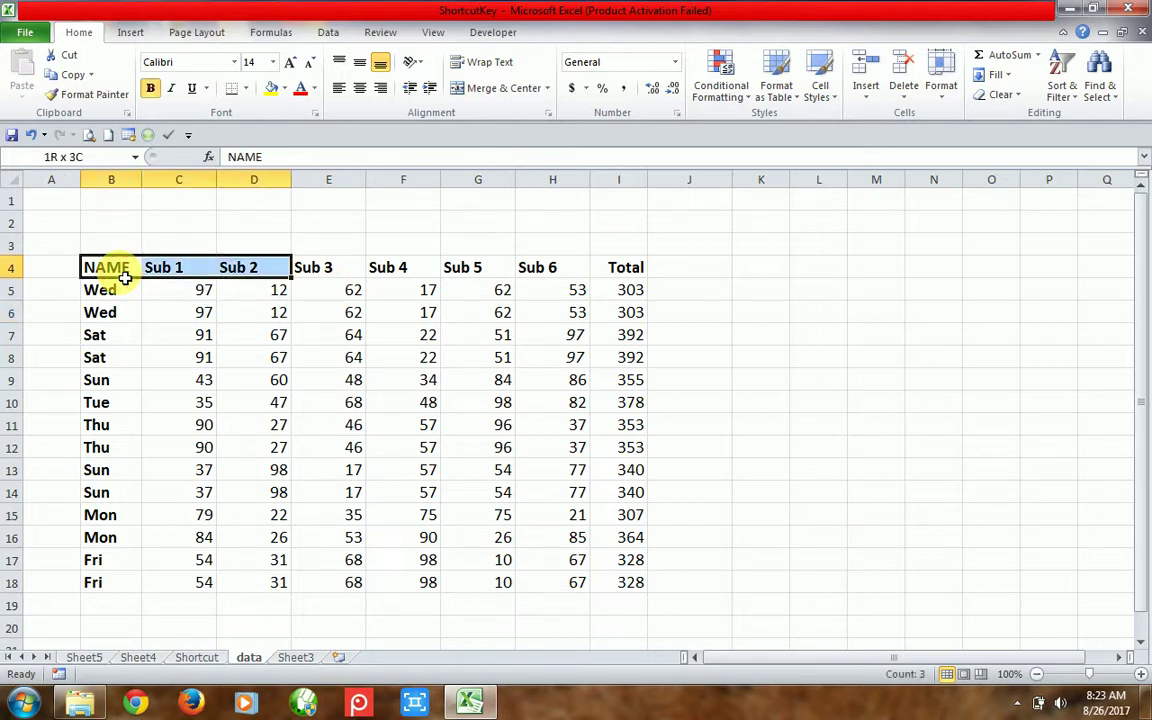
pyautogui.hotkey('shift', 'Right')
pyautogui.hotkey('shift', 'Right')
pyautogui.hotkey('shift', 'Right')
pyautogui.hotkey('shift', 'Right')
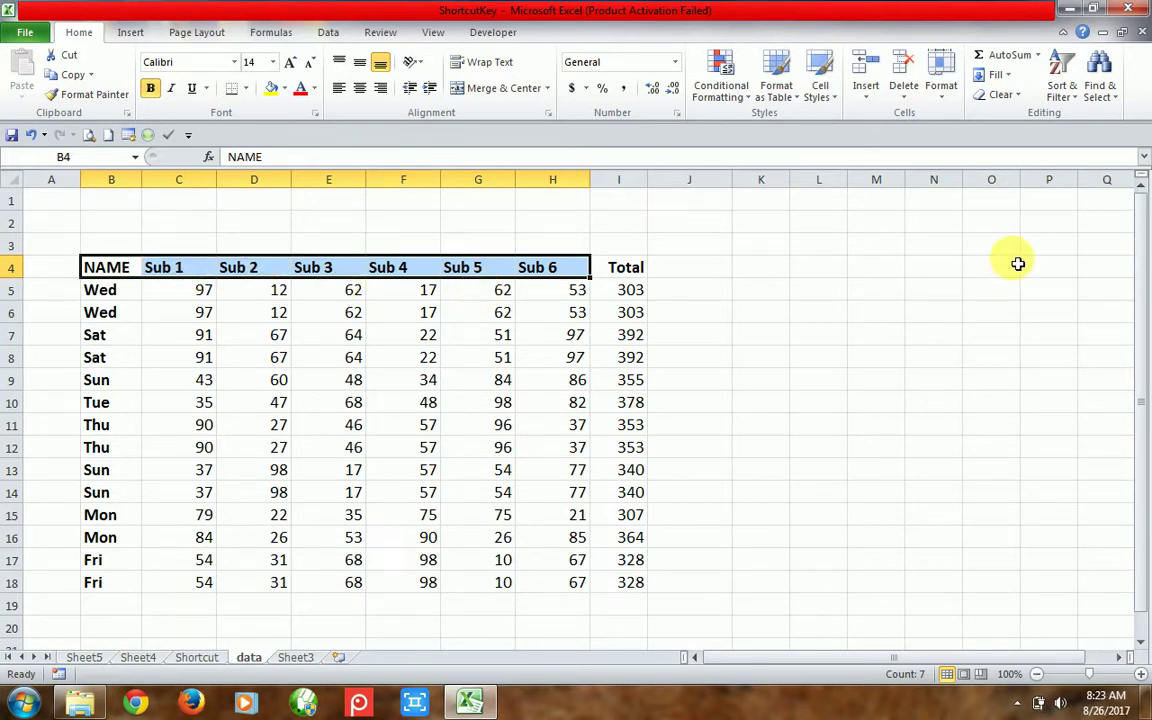
# - Turn on AutoFilter for the header row via Sort & Filter > Filter
pyautogui.click(1066, 92)
pyautogui.click(1072, 182)
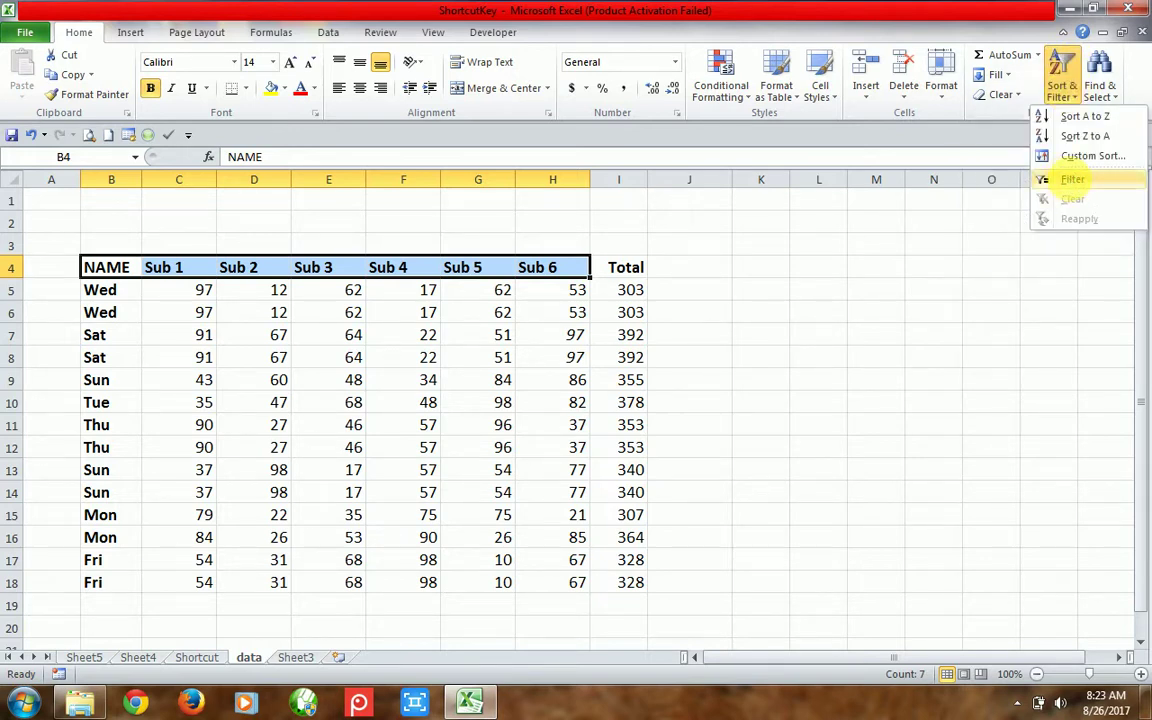
pyautogui.click(300, 310)
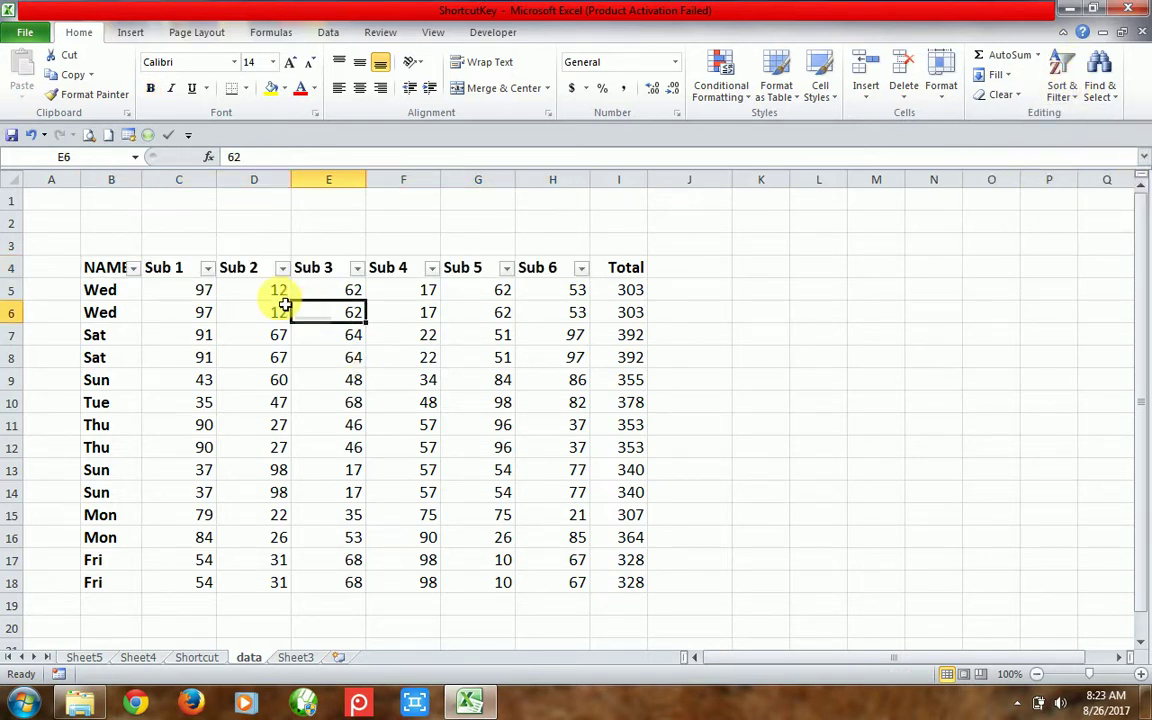
# - In the NAME filter list, clear (Select All) and tick only Sun
pyautogui.click(134, 268)
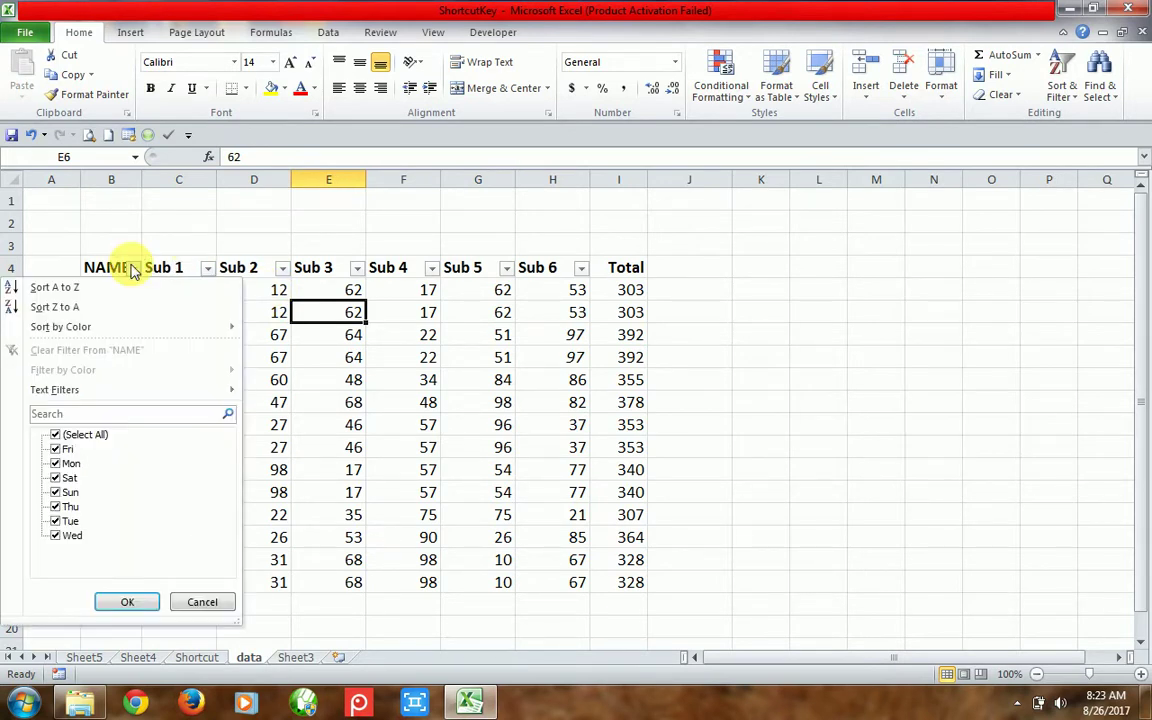
pyautogui.click(56, 437)
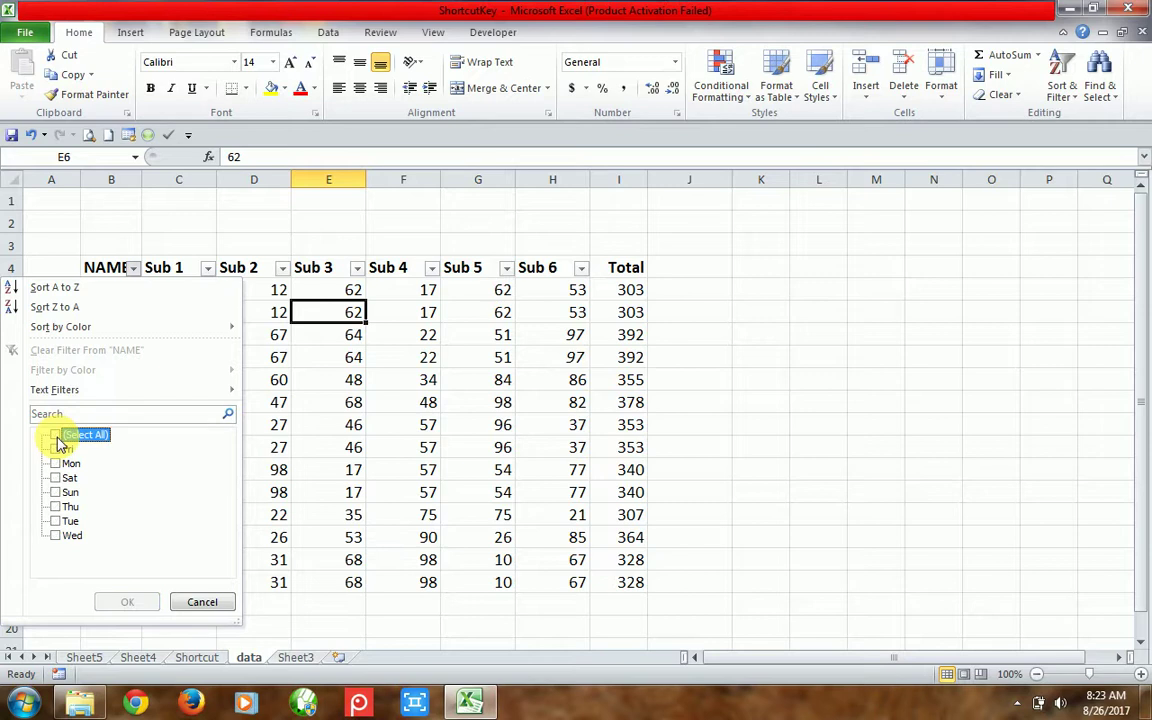
pyautogui.click(56, 492)
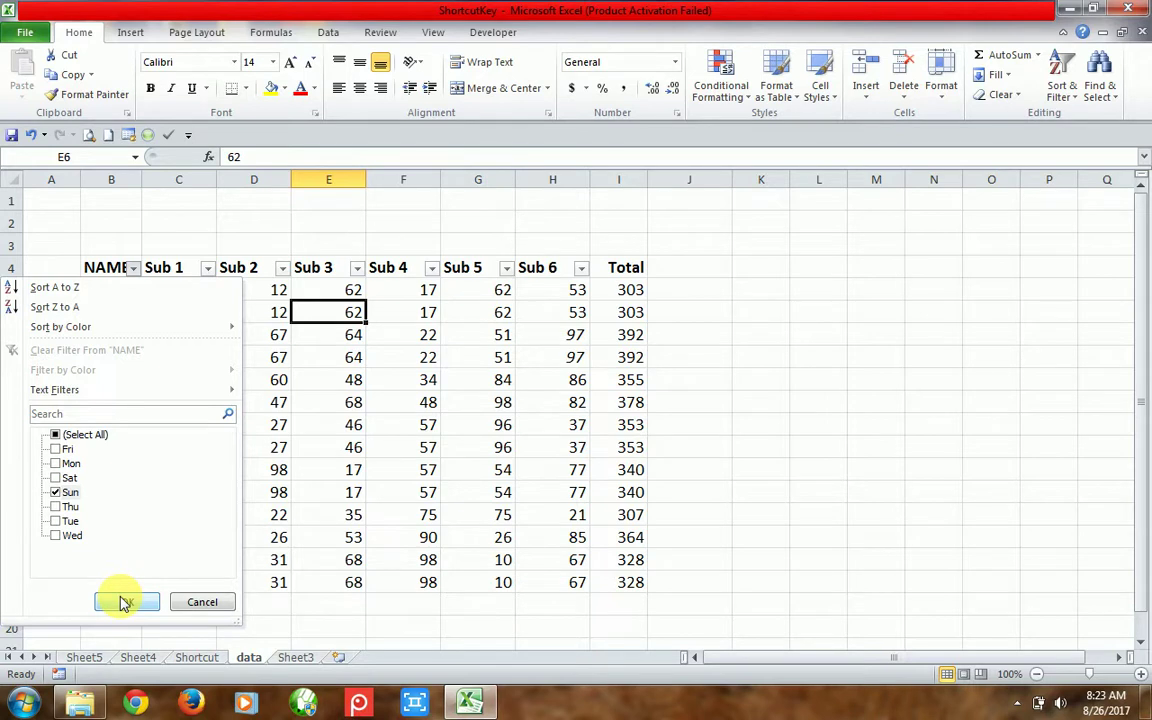
# - Apply the Sun-only filter to the NAME column
pyautogui.click(123, 603)
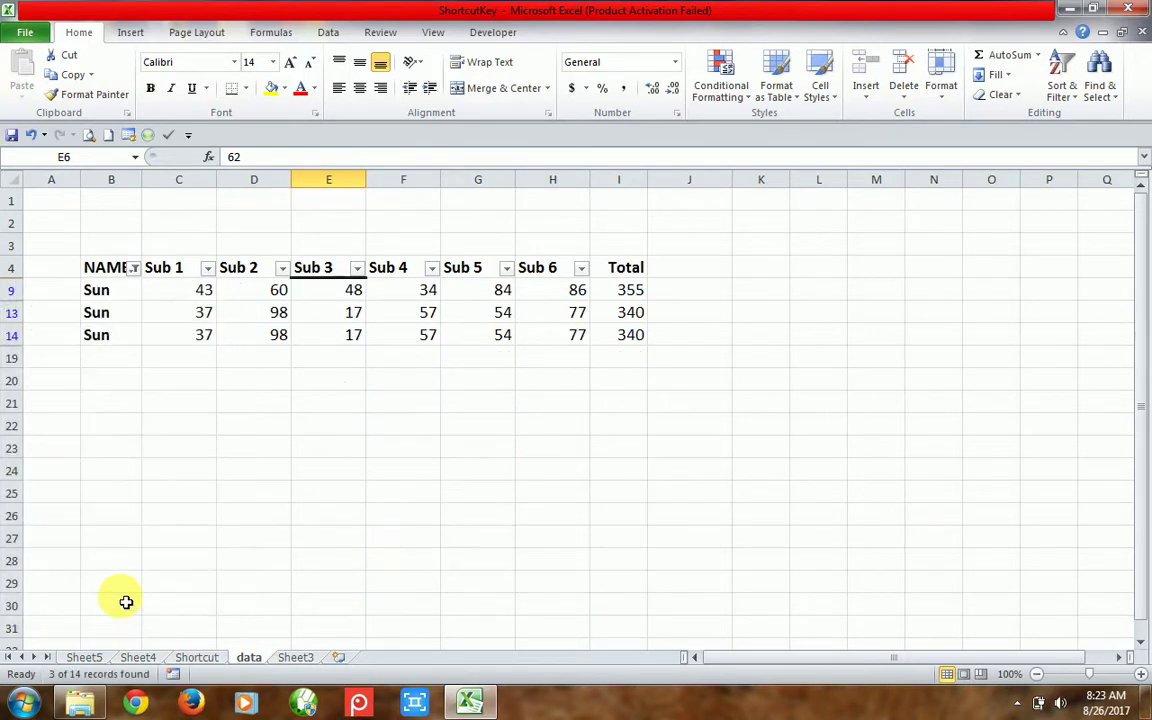
pyautogui.click(113, 357)
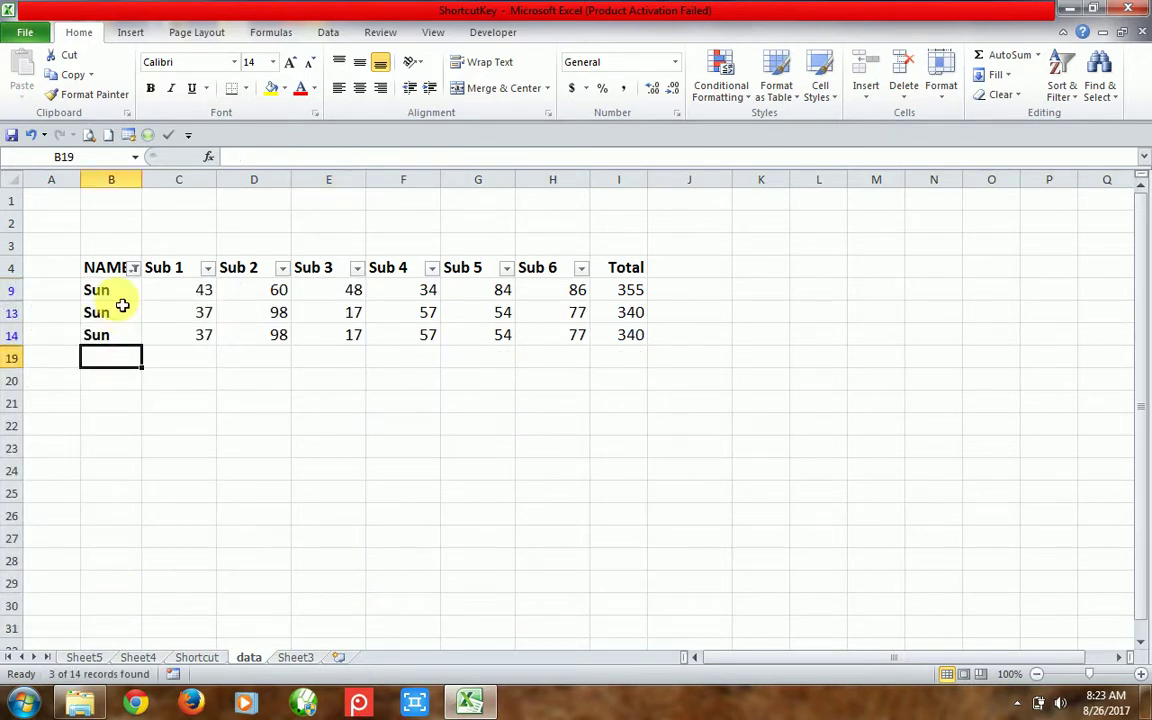
pyautogui.click(424, 308)
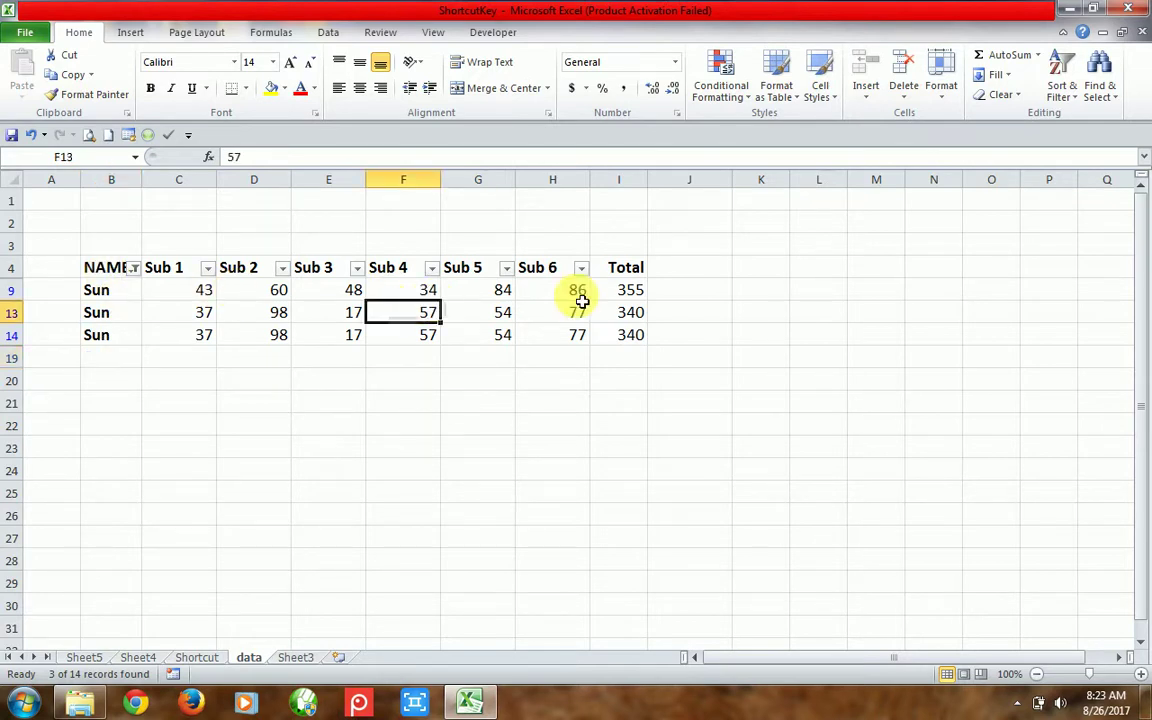
pyautogui.click(473, 310)
pyautogui.keyDown('shift'); pyautogui.click(571, 291); pyautogui.keyUp('shift')
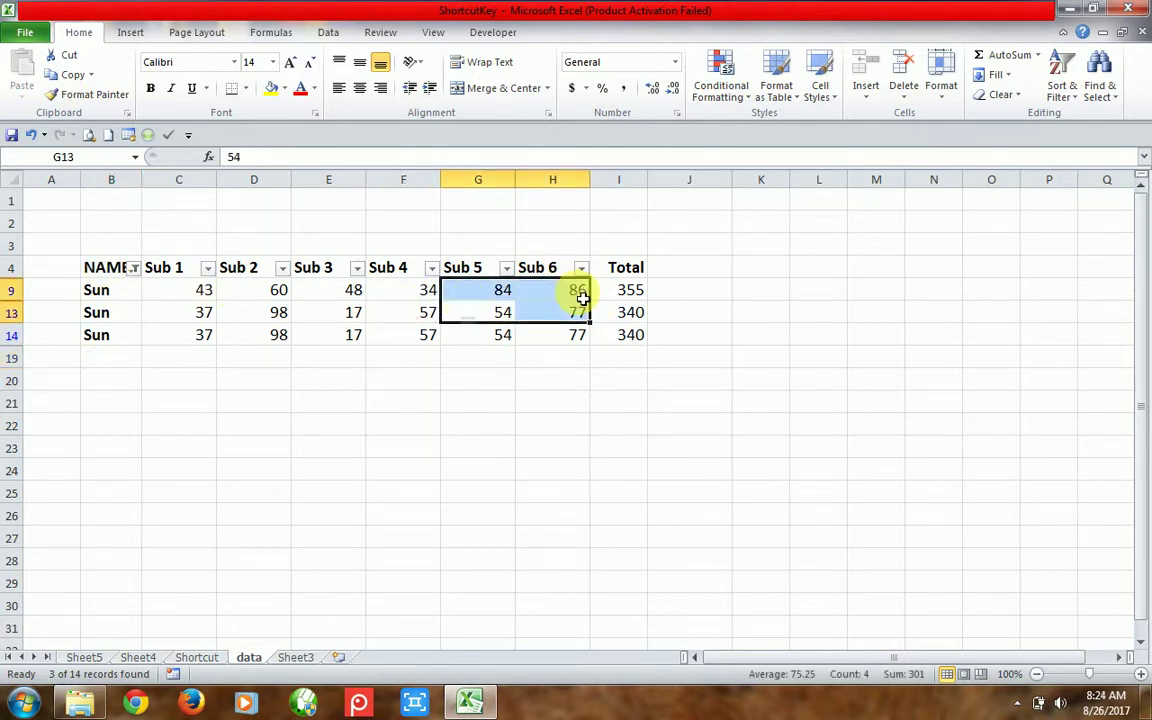
pyautogui.click(578, 296)
pyautogui.click(108, 292)
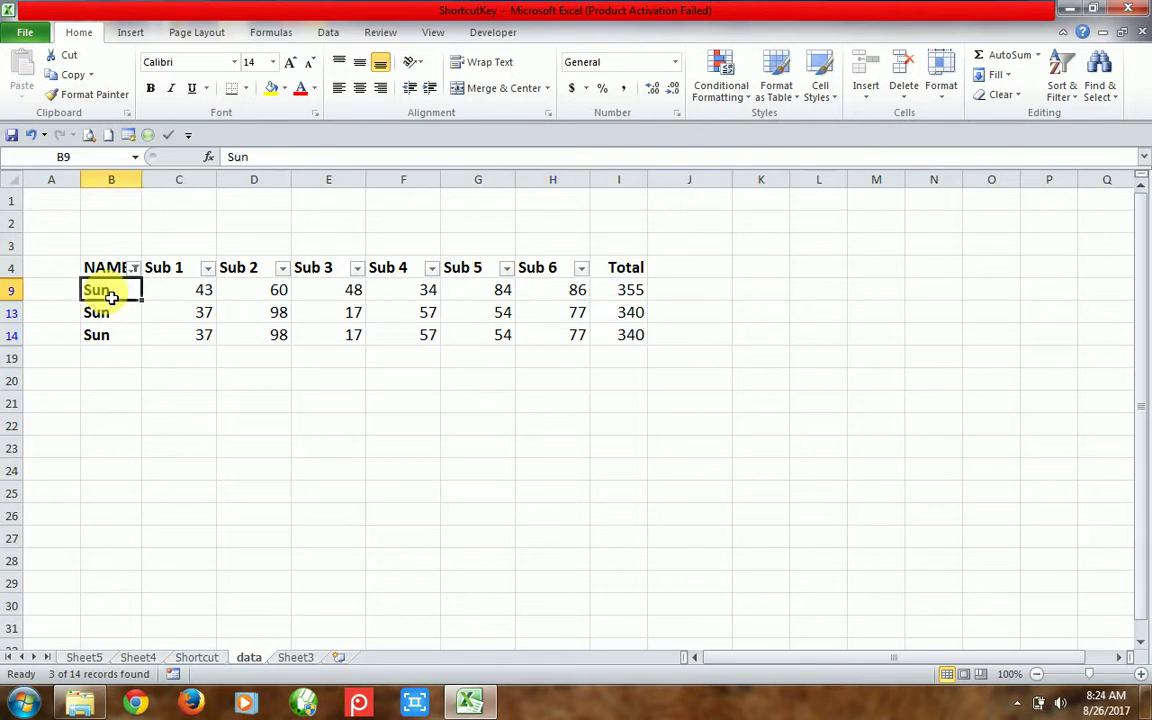
# - Add Tue to the NAME filter so Sun and Tue rows are shown
pyautogui.click(134, 268)
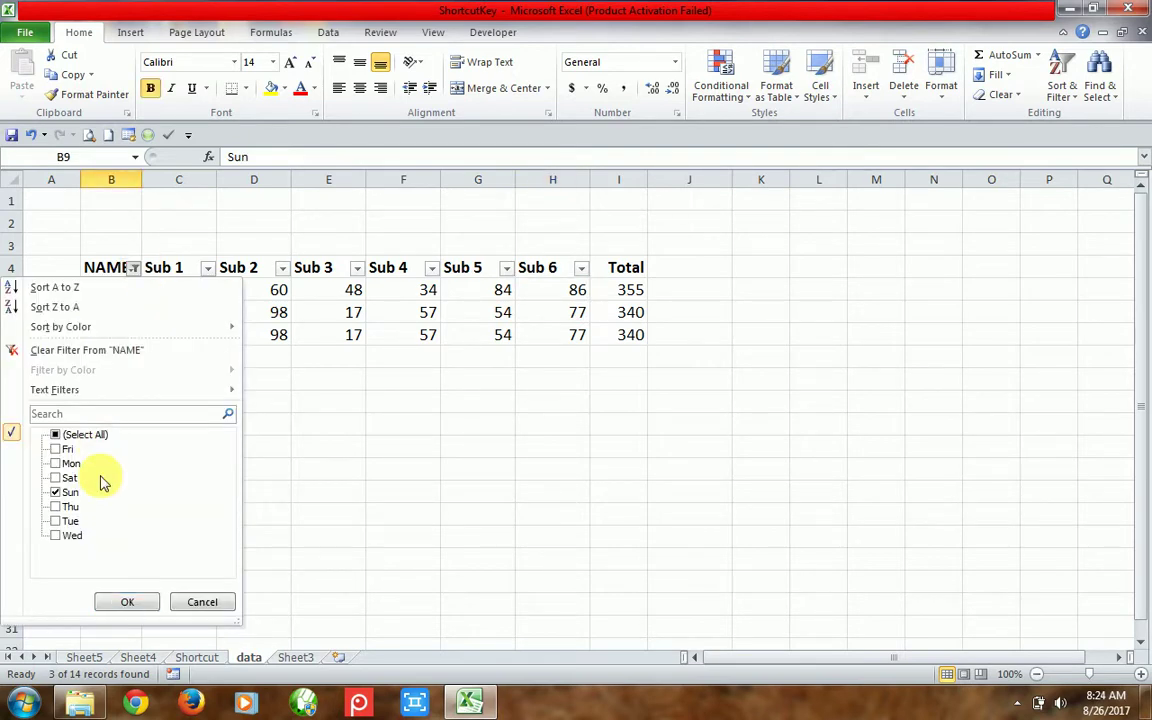
pyautogui.click(60, 521)
pyautogui.click(126, 602)
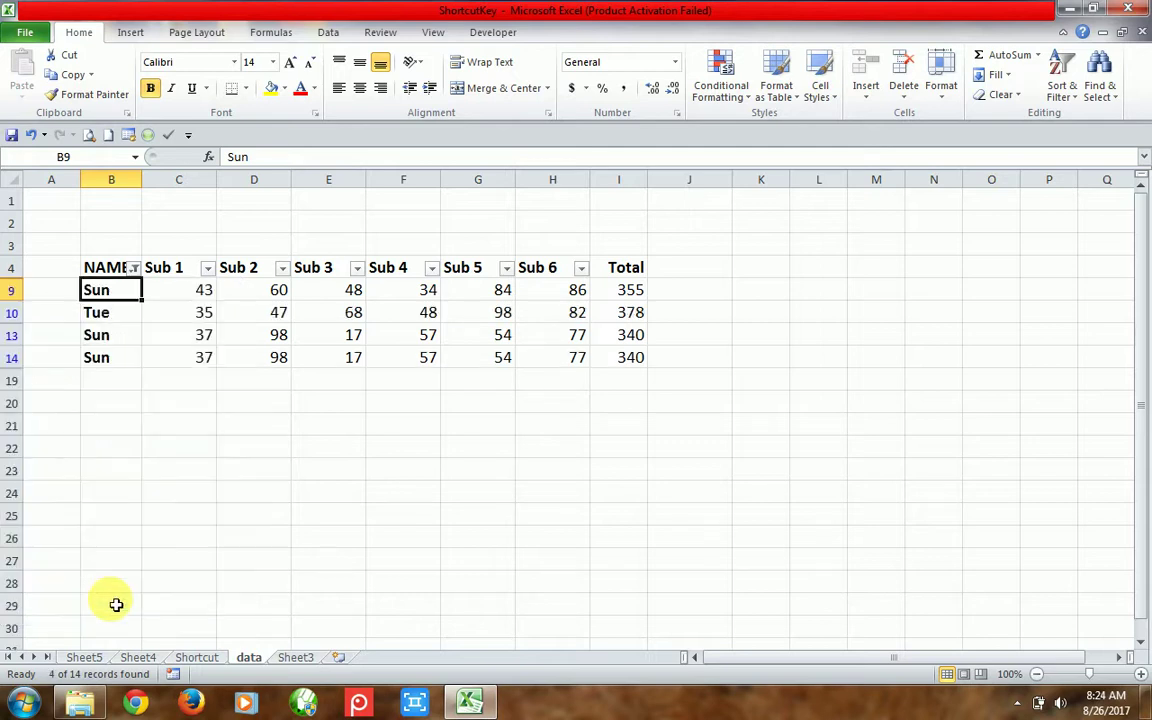
# - In the NAME filter list, untick Sun and tick Mon
pyautogui.click(113, 313)
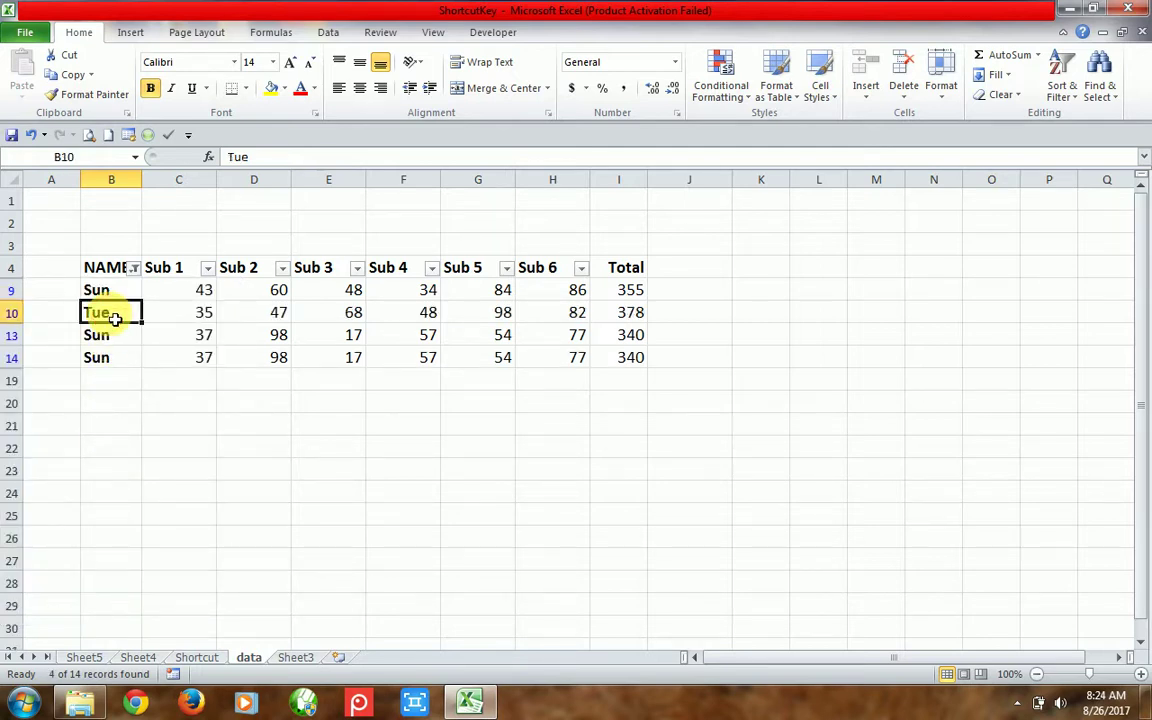
pyautogui.click(132, 268)
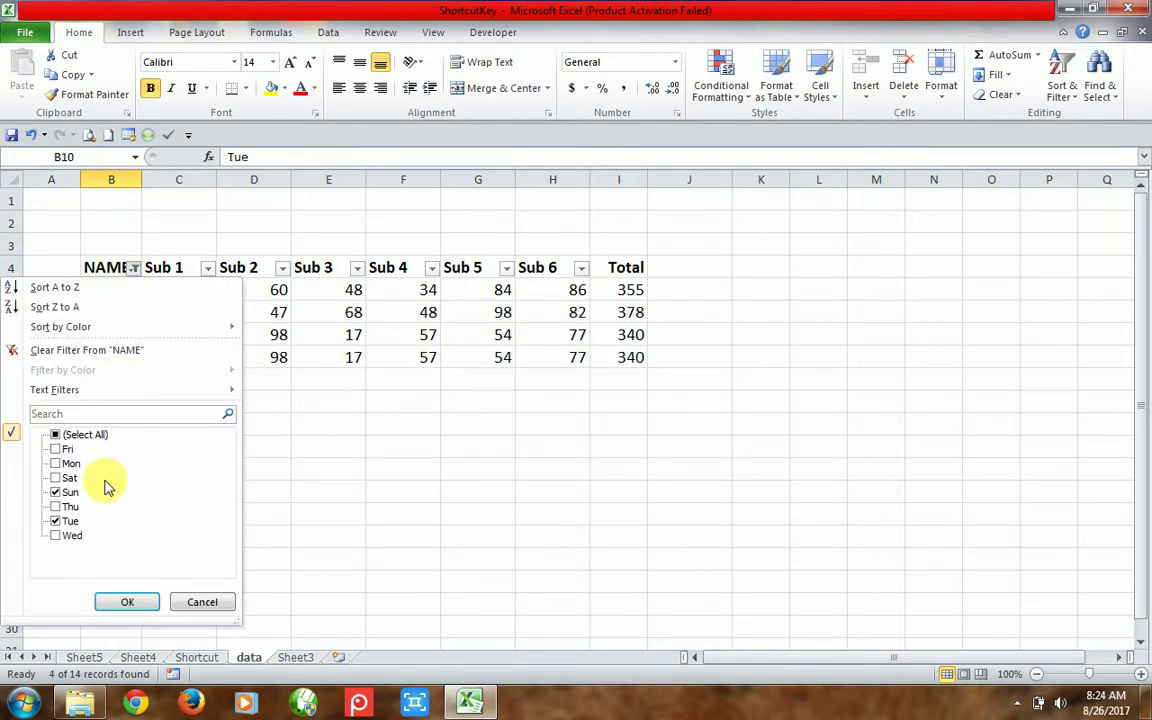
pyautogui.click(55, 493)
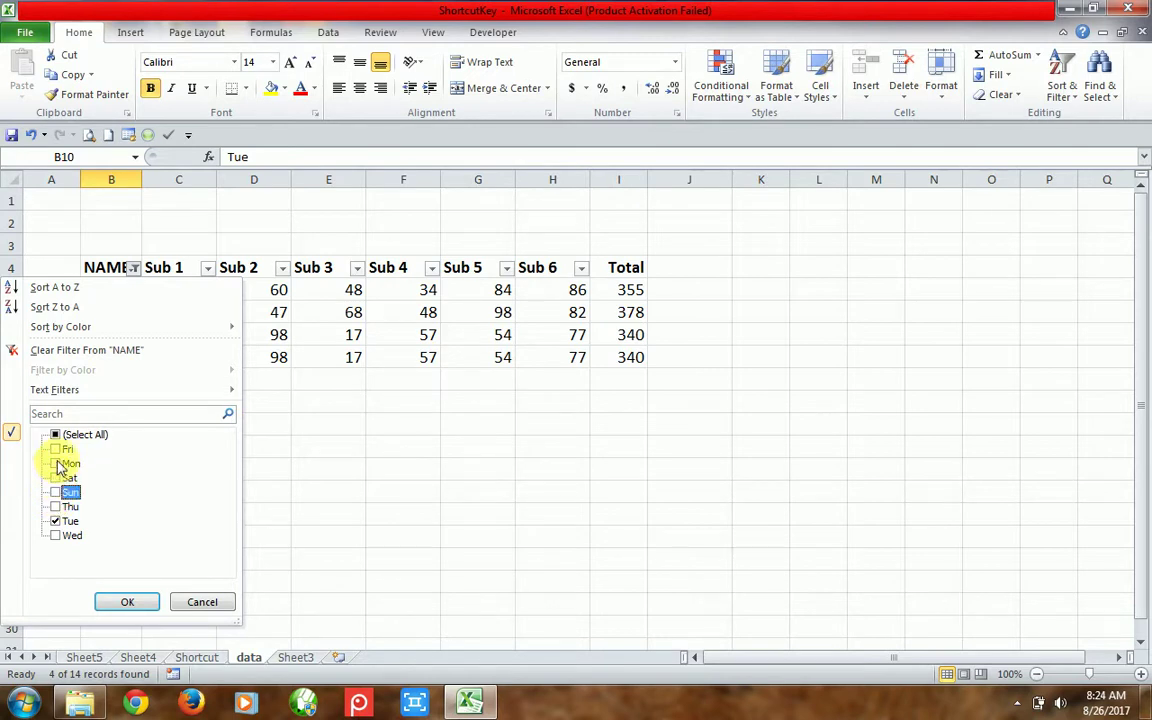
pyautogui.click(56, 464)
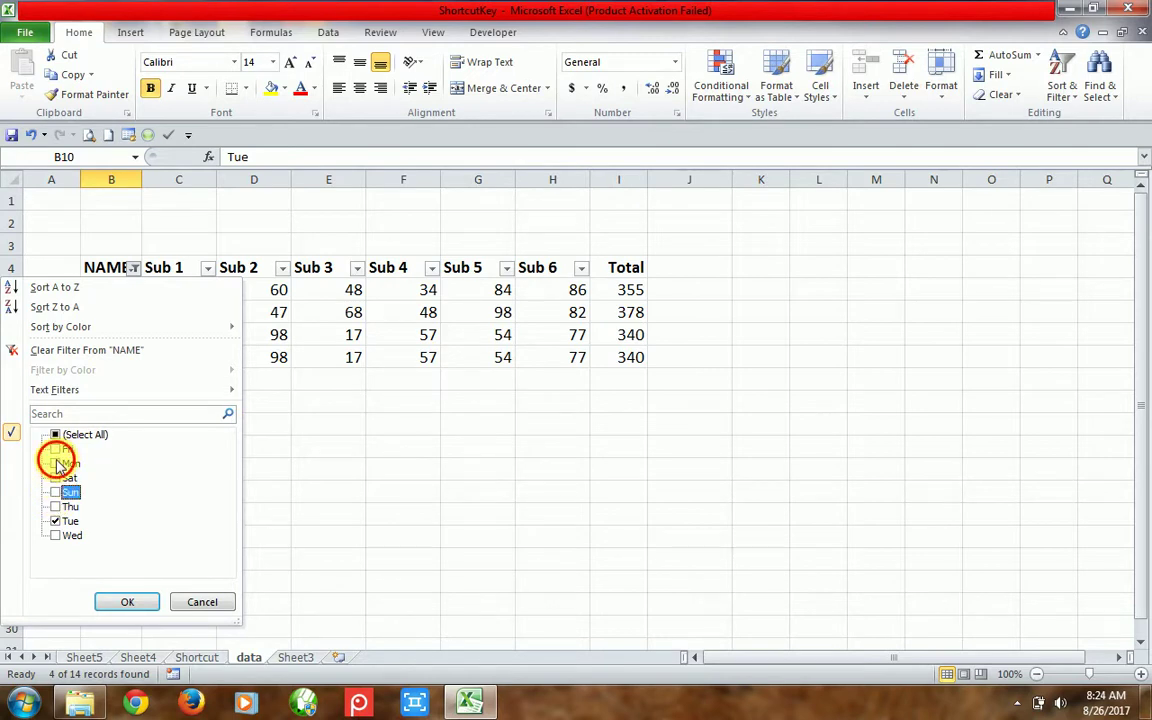
# - Apply the Mon and Tue filter and dismiss the Windows colour-scheme prompt
pyautogui.click(126, 603)
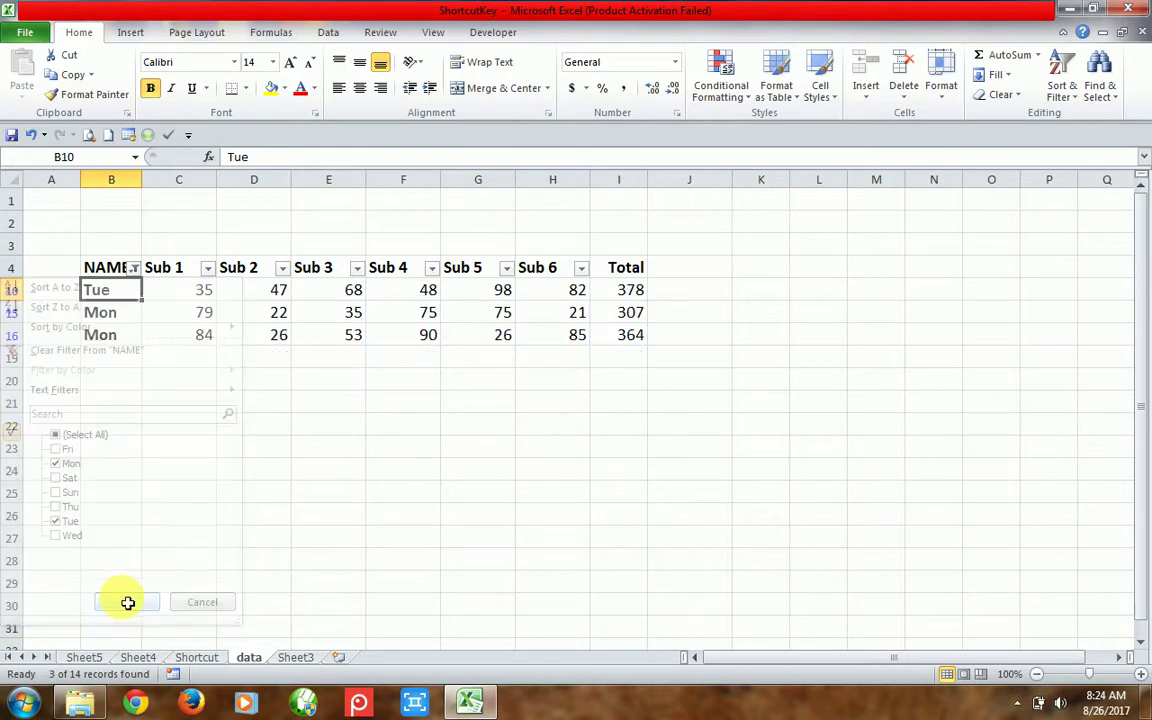
pyautogui.click(119, 362)
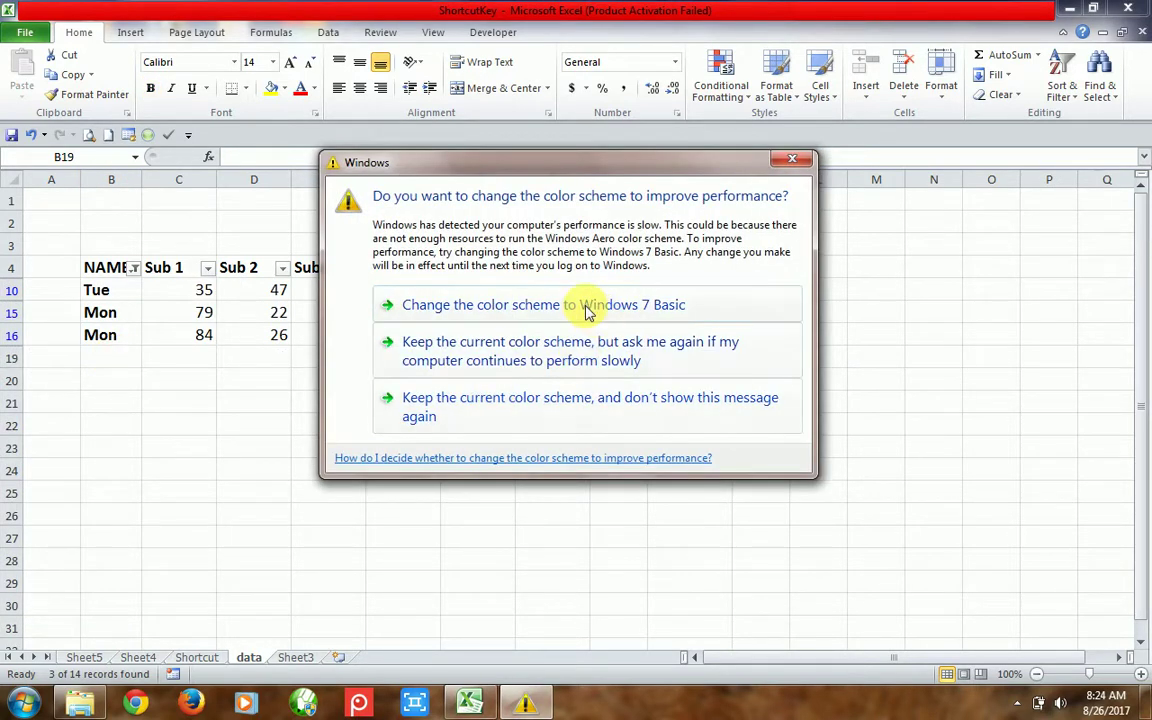
pyautogui.click(581, 304)
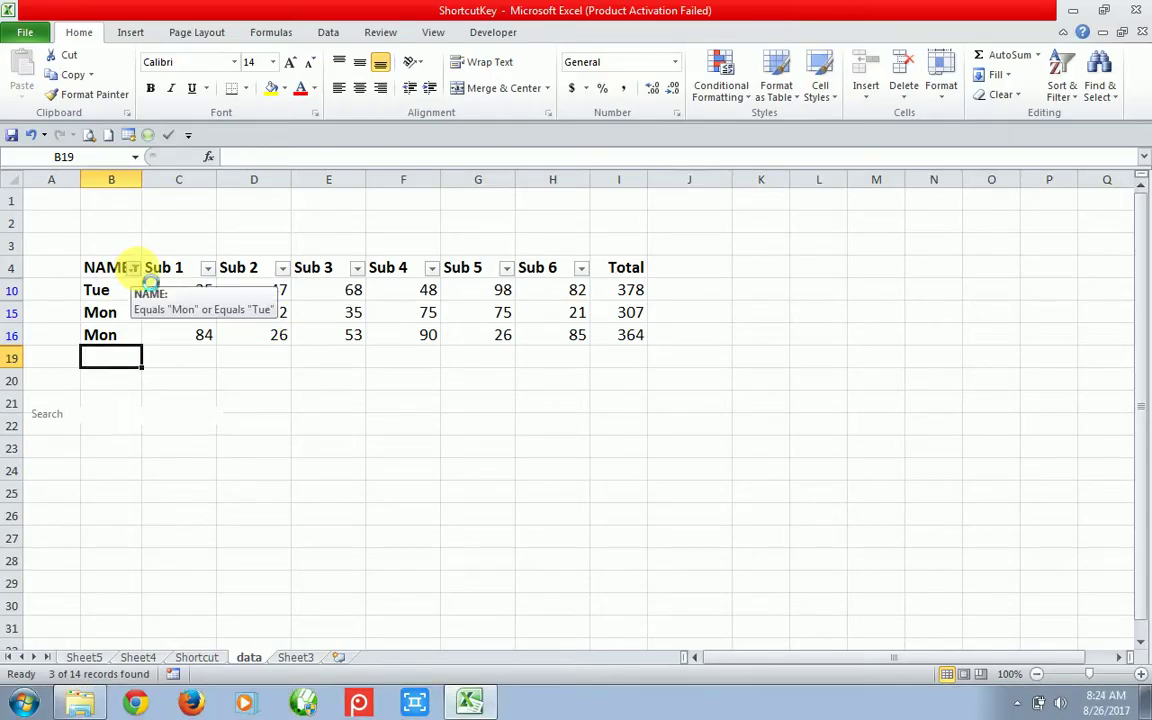
# - Tick (Select All) in the NAME filter so all 14 rows appear again
pyautogui.click(55, 463)
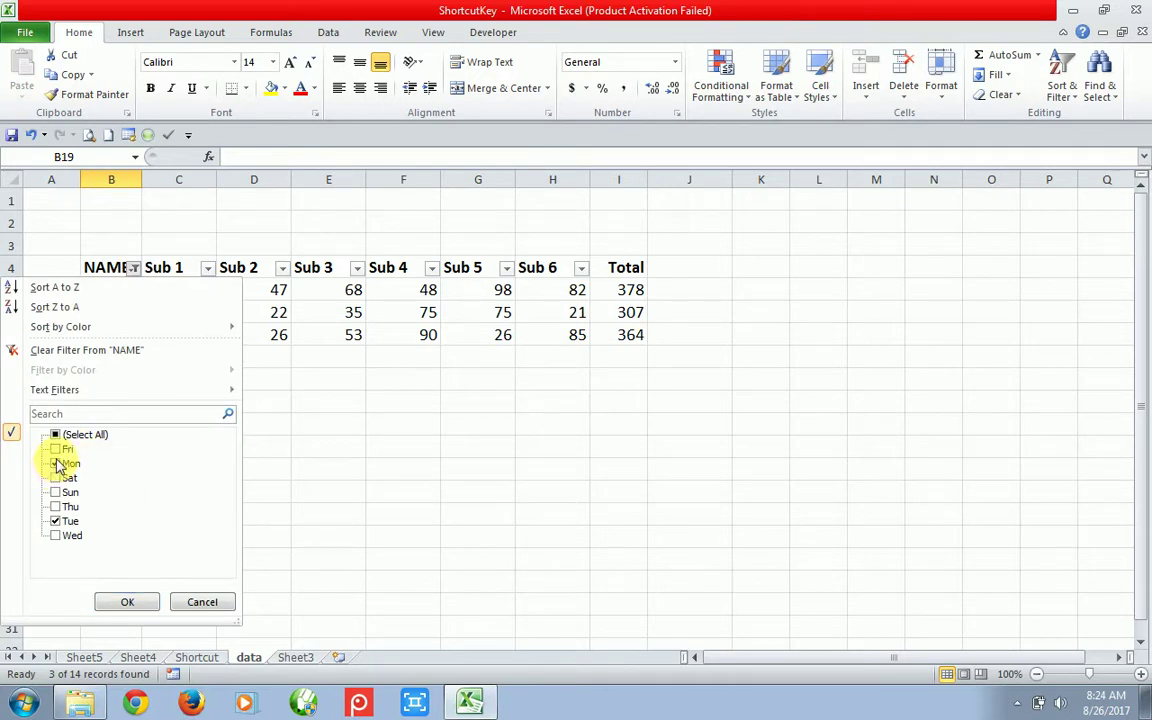
pyautogui.click(58, 521)
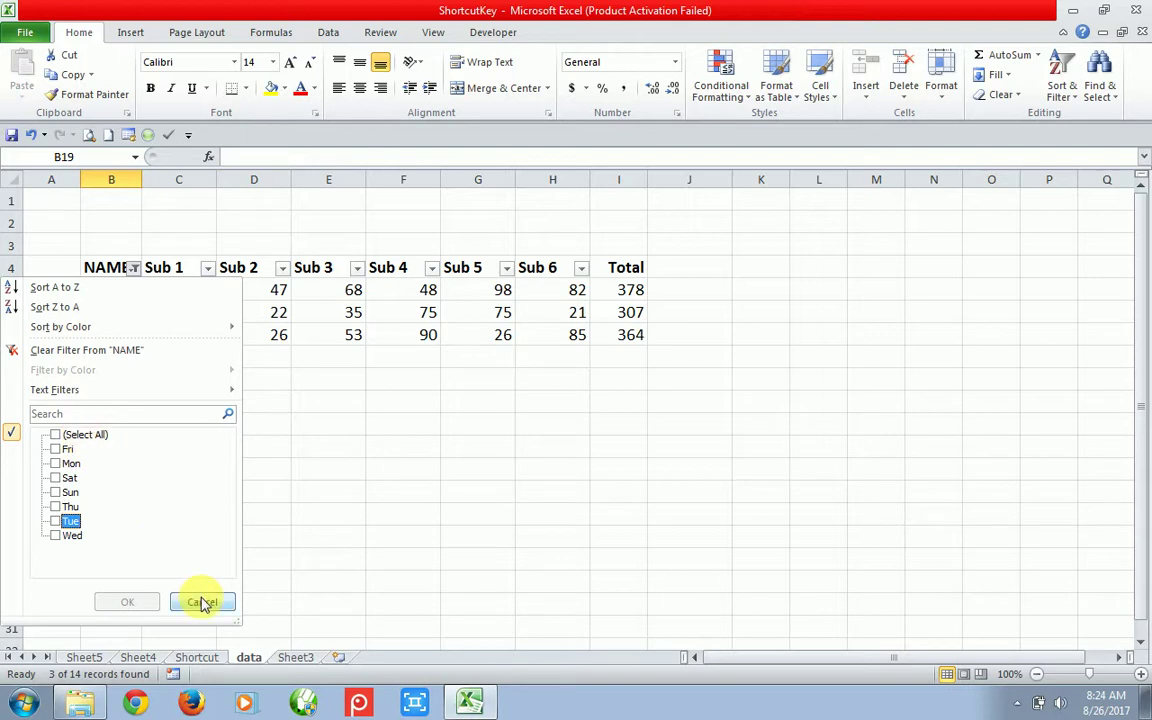
pyautogui.click(57, 437)
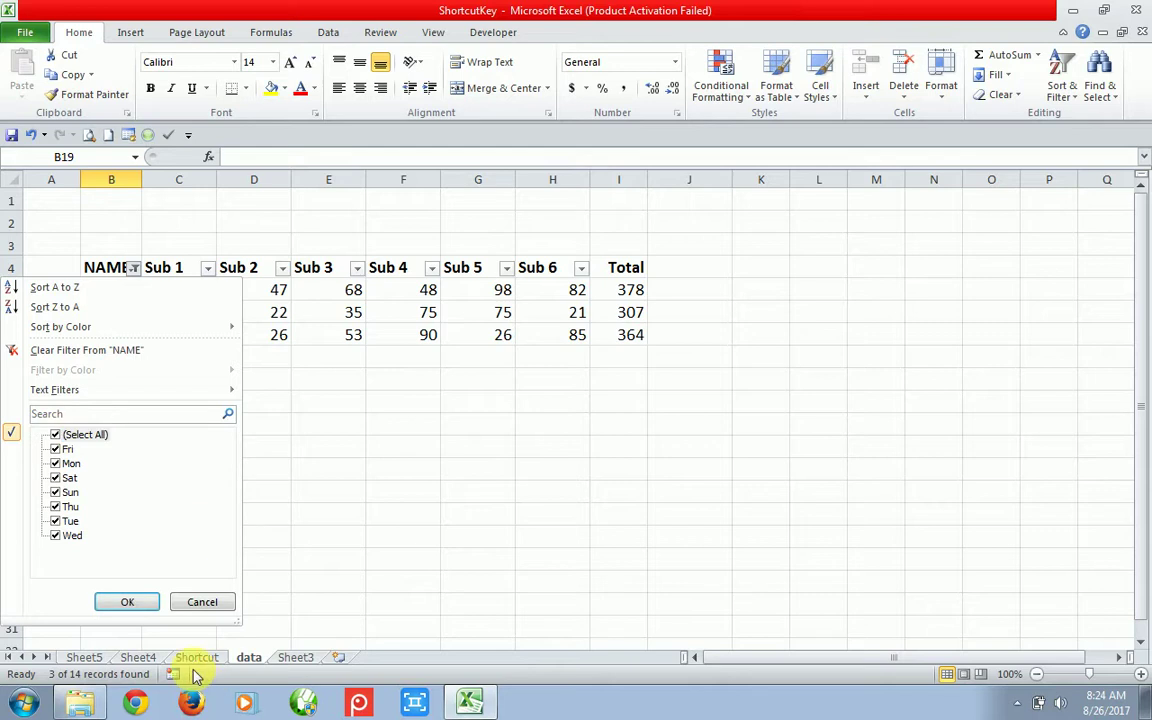
pyautogui.click(141, 605)
# - Turn off the header-row filters with Sort & Filter > Filter
pyautogui.click(264, 273)
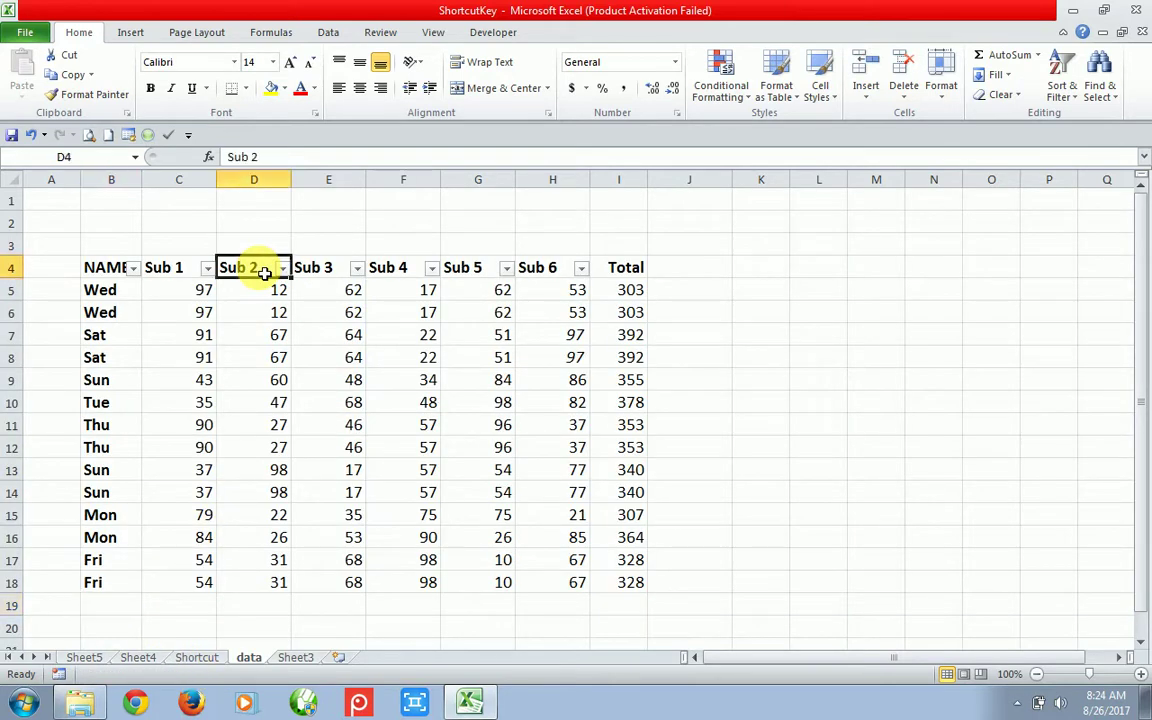
pyautogui.click(1060, 93)
pyautogui.click(1070, 182)
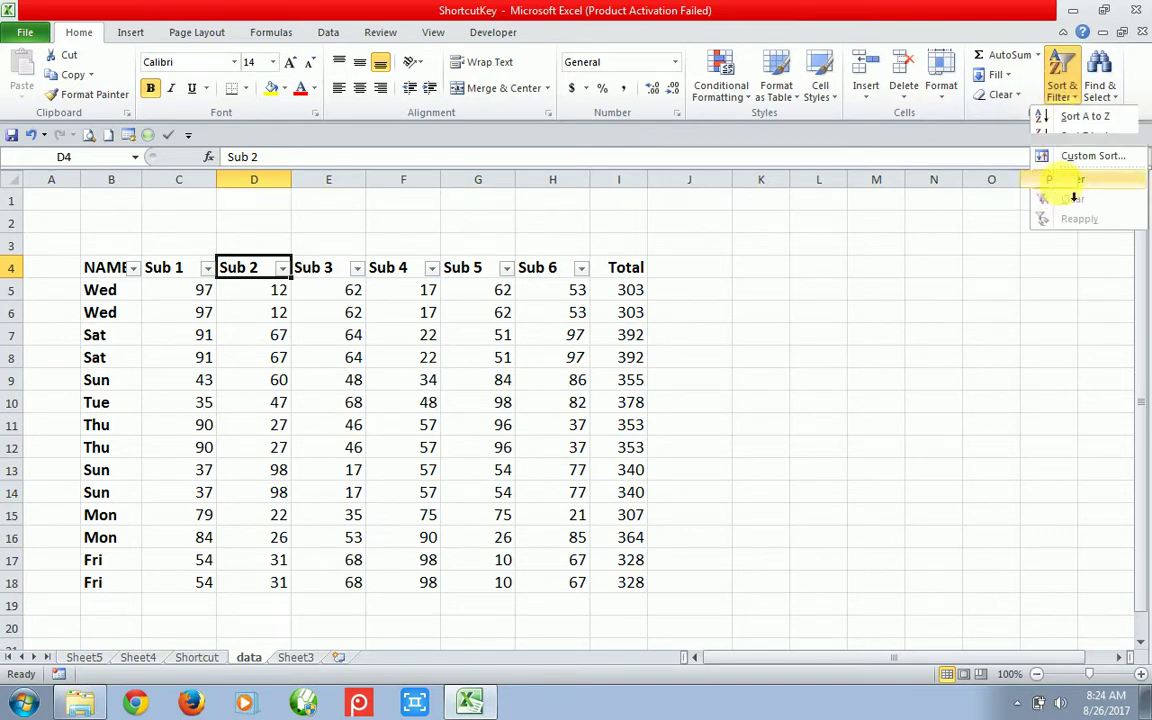
# - Reselect the NAME to Sub 6 headers and reapply filters with Ctrl+Shift+L
pyautogui.press('Left')
pyautogui.press('Left')
pyautogui.hotkey('shift', 'Right')
pyautogui.hotkey('shift', 'Right')
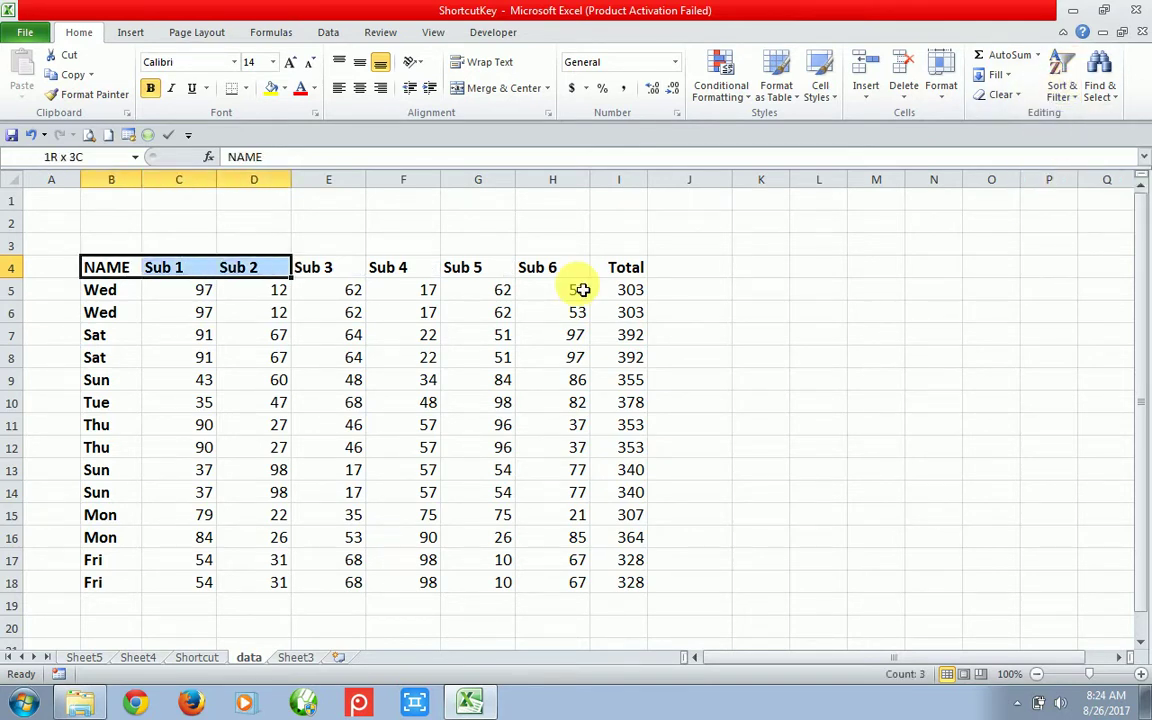
pyautogui.hotkey('shift', 'Right')
pyautogui.hotkey('shift', 'Right')
pyautogui.hotkey('shift', 'Right')
pyautogui.hotkey('shift', 'Right')
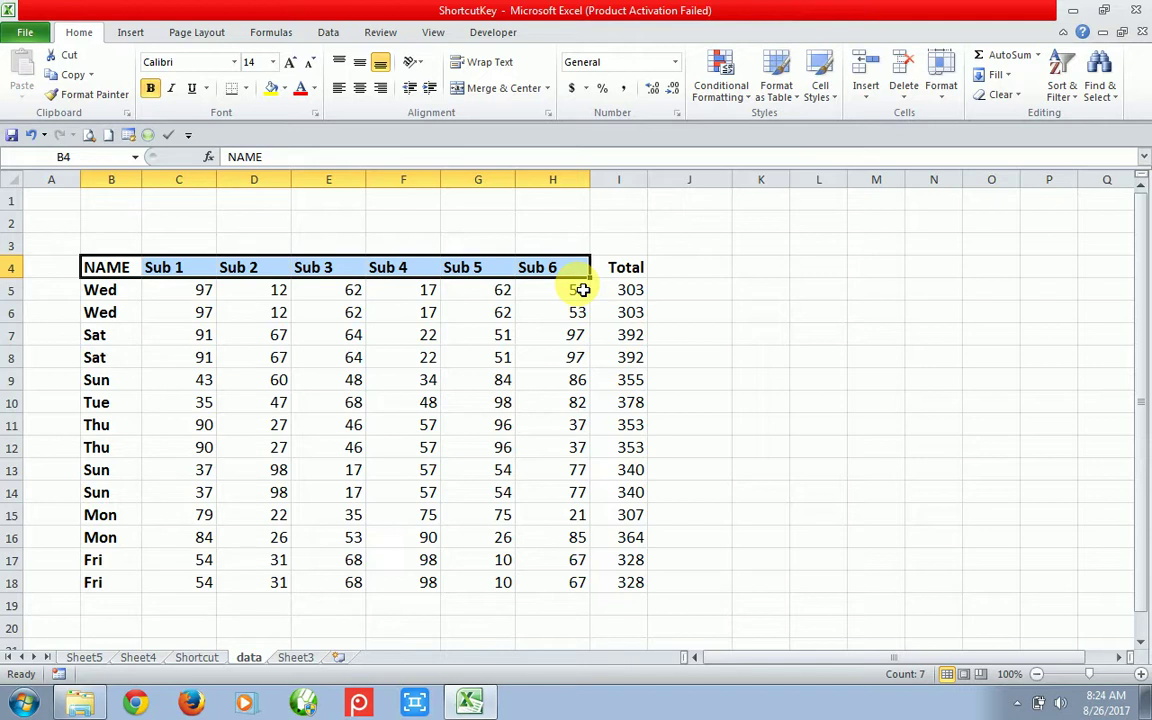
pyautogui.hotkey('ctrl', 'shift', 'l')
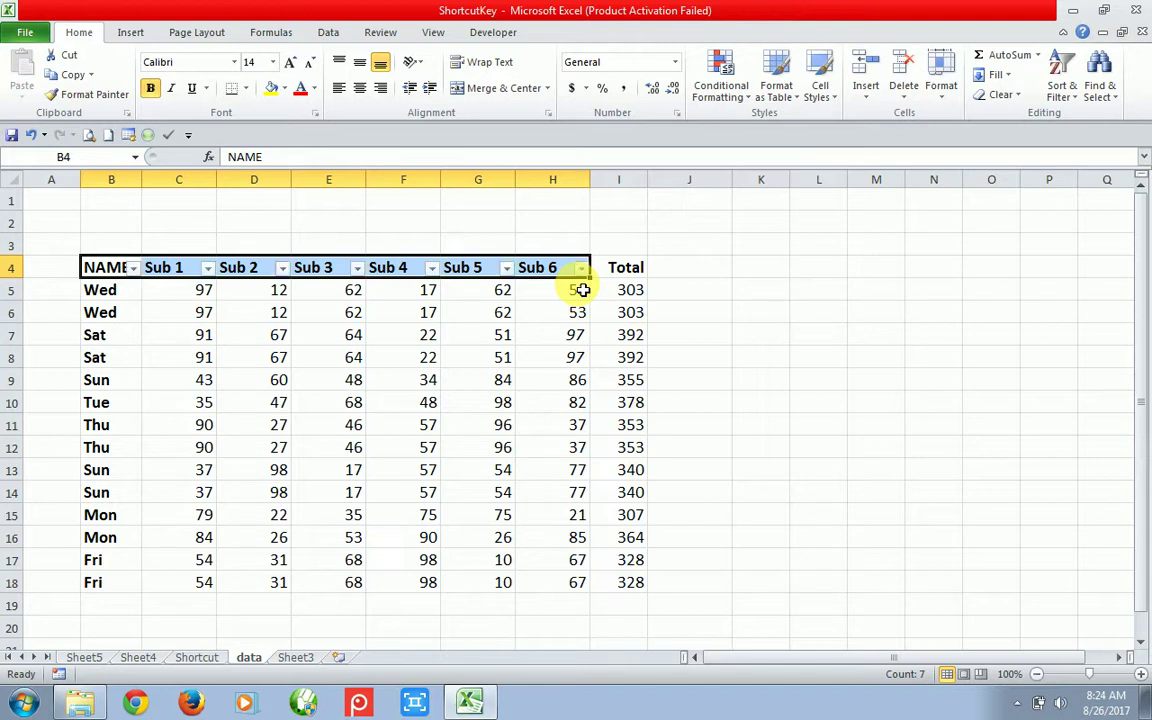
pyautogui.click(400, 290)
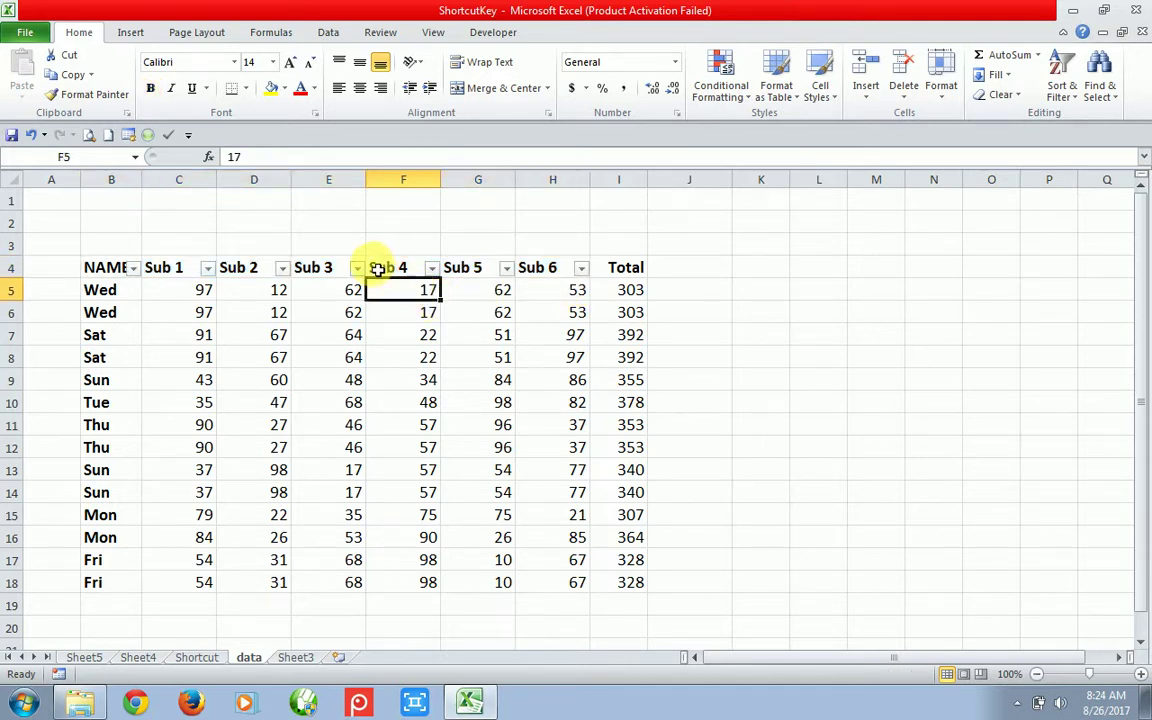
pyautogui.click(208, 268)
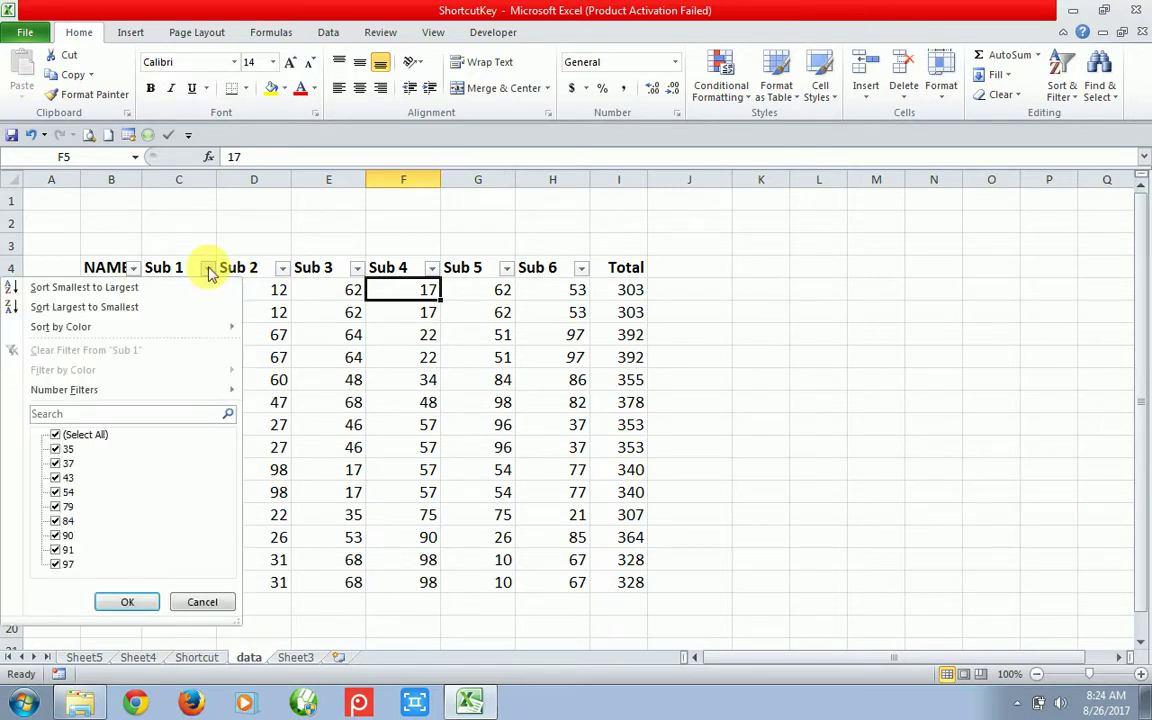
pyautogui.click(55, 436)
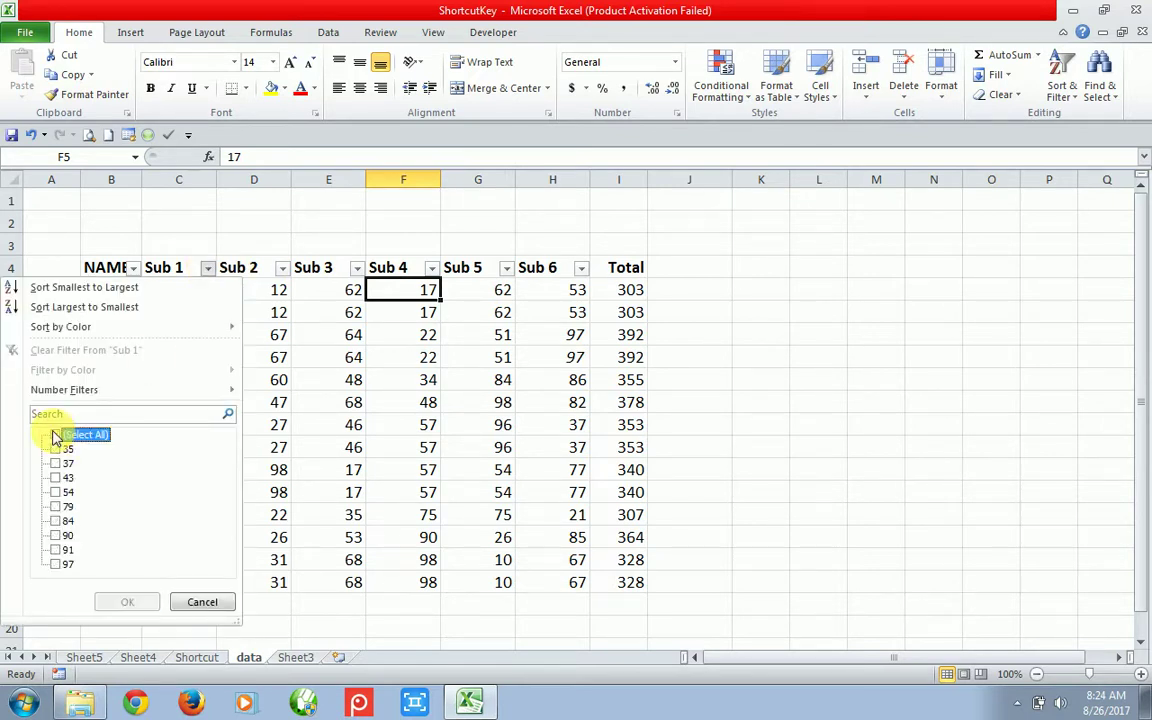
pyautogui.click(56, 507)
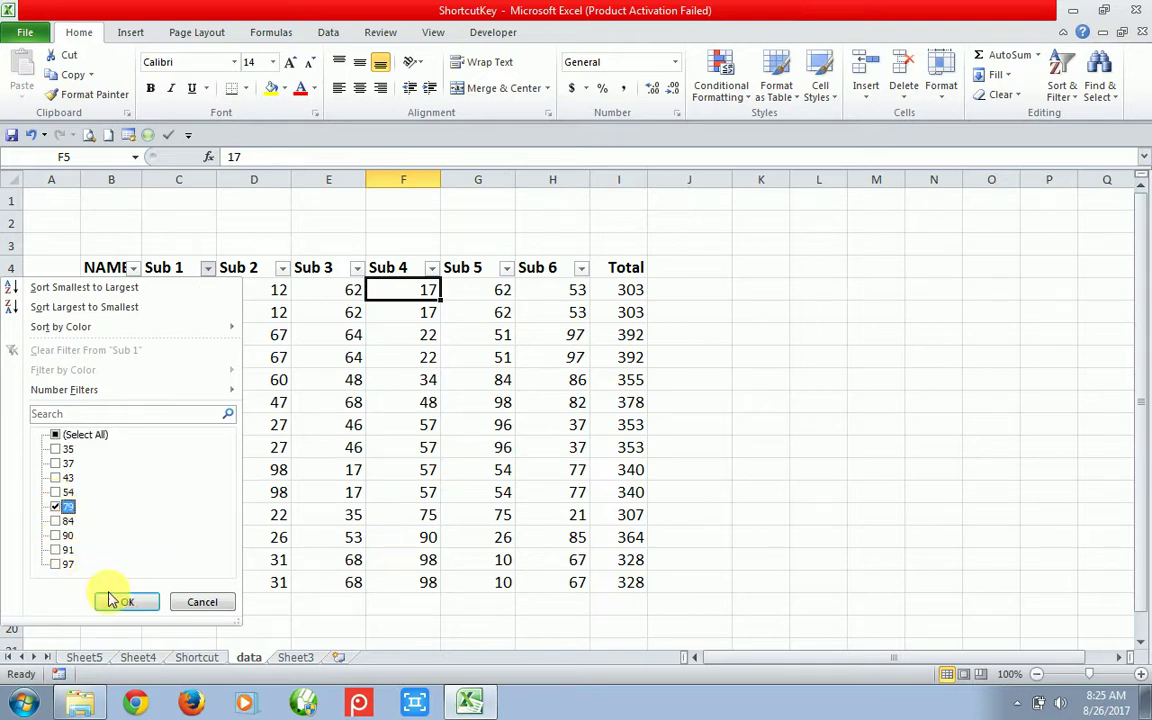
pyautogui.click(122, 603)
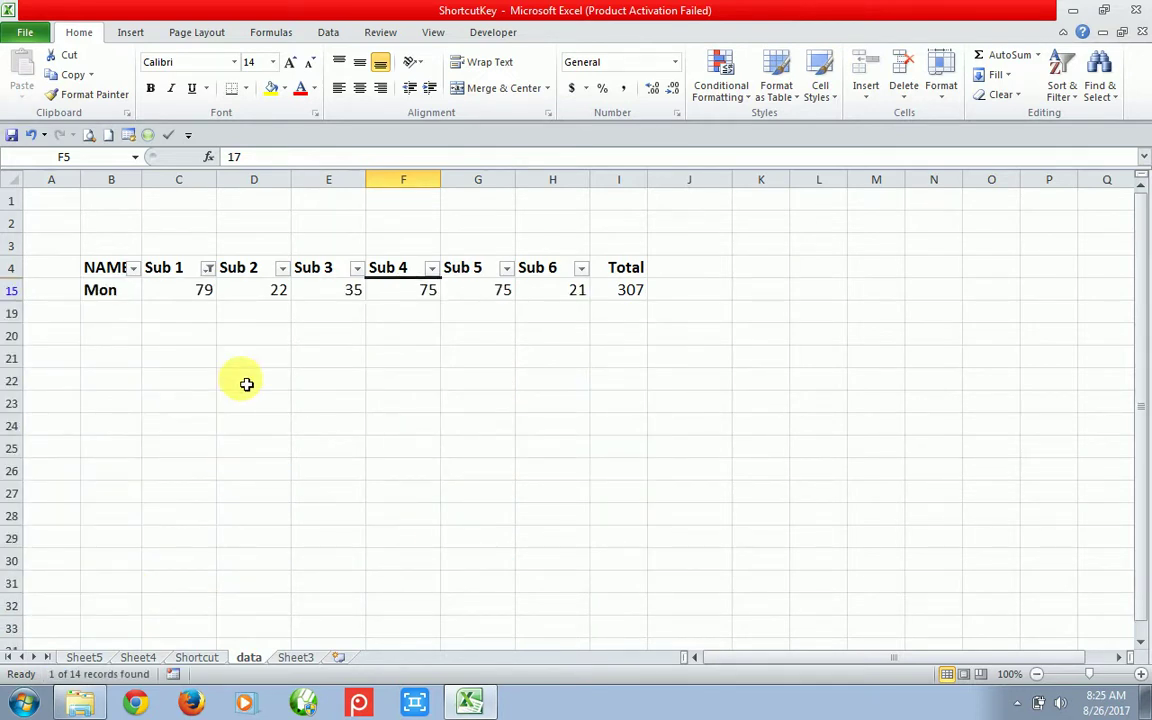
pyautogui.click(212, 316)
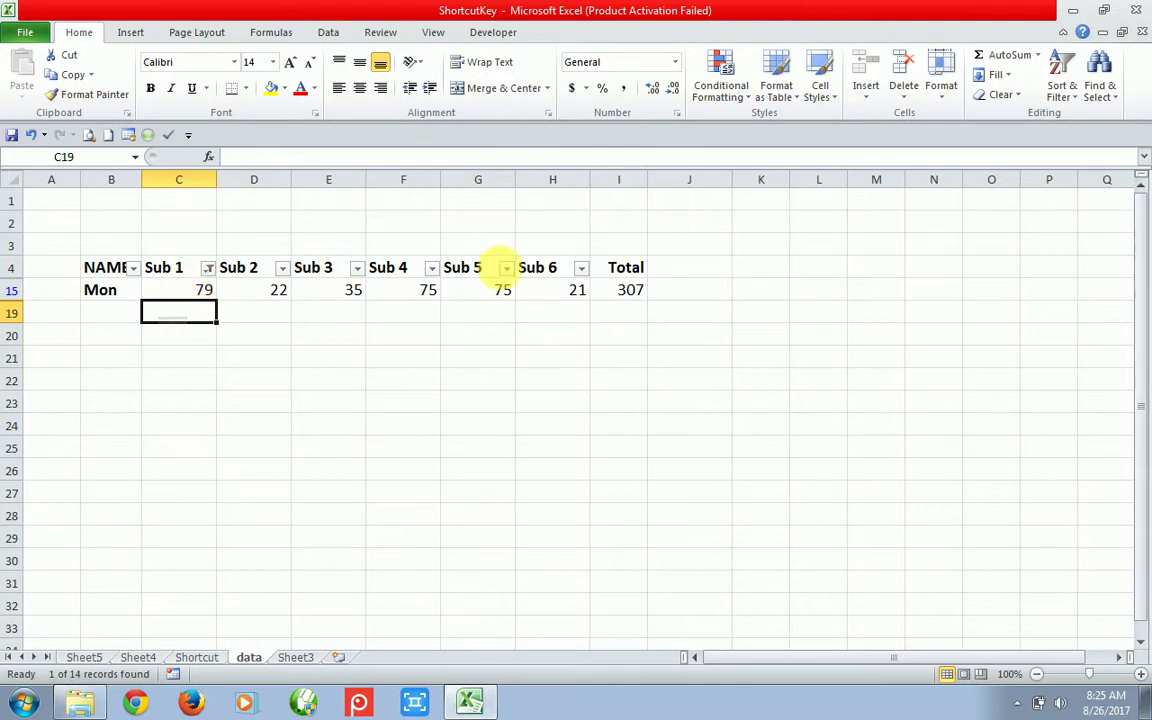
pyautogui.click(207, 267)
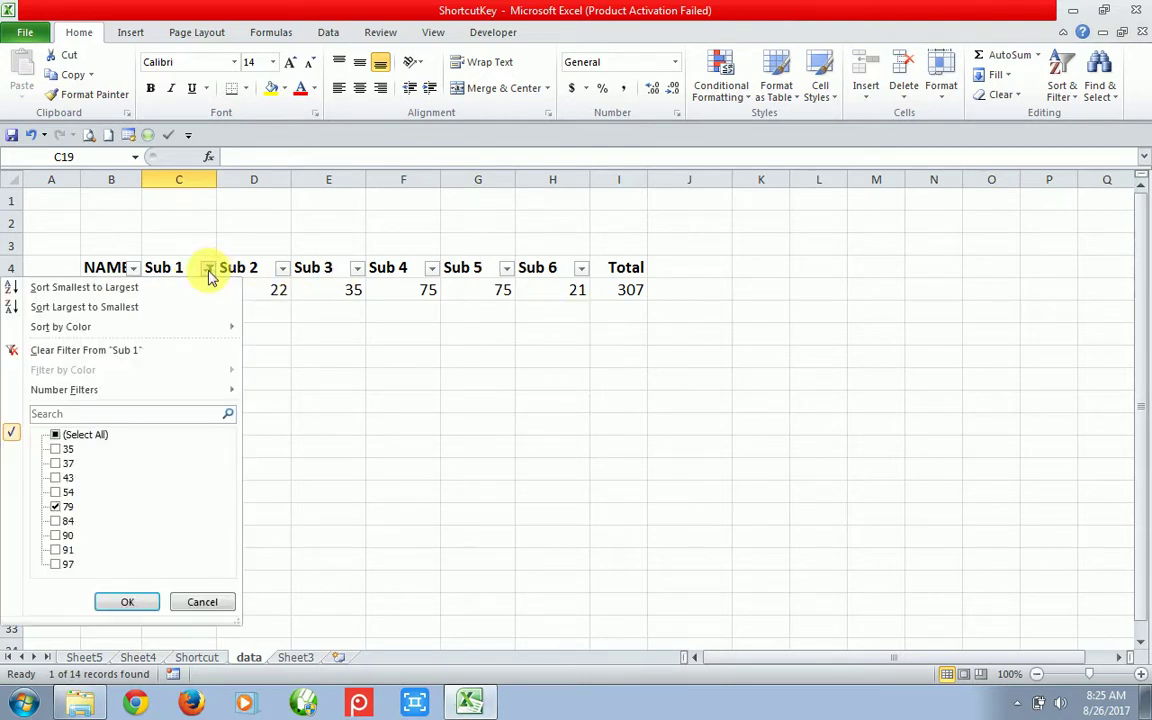
pyautogui.click(57, 437)
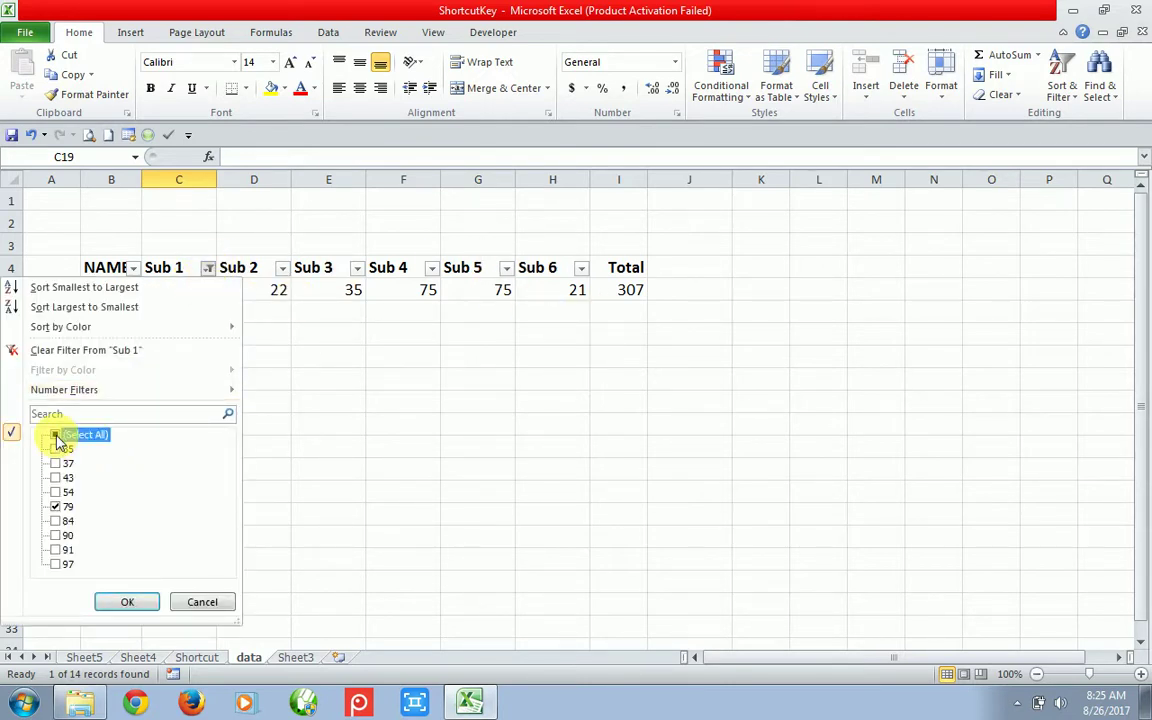
pyautogui.click(148, 605)
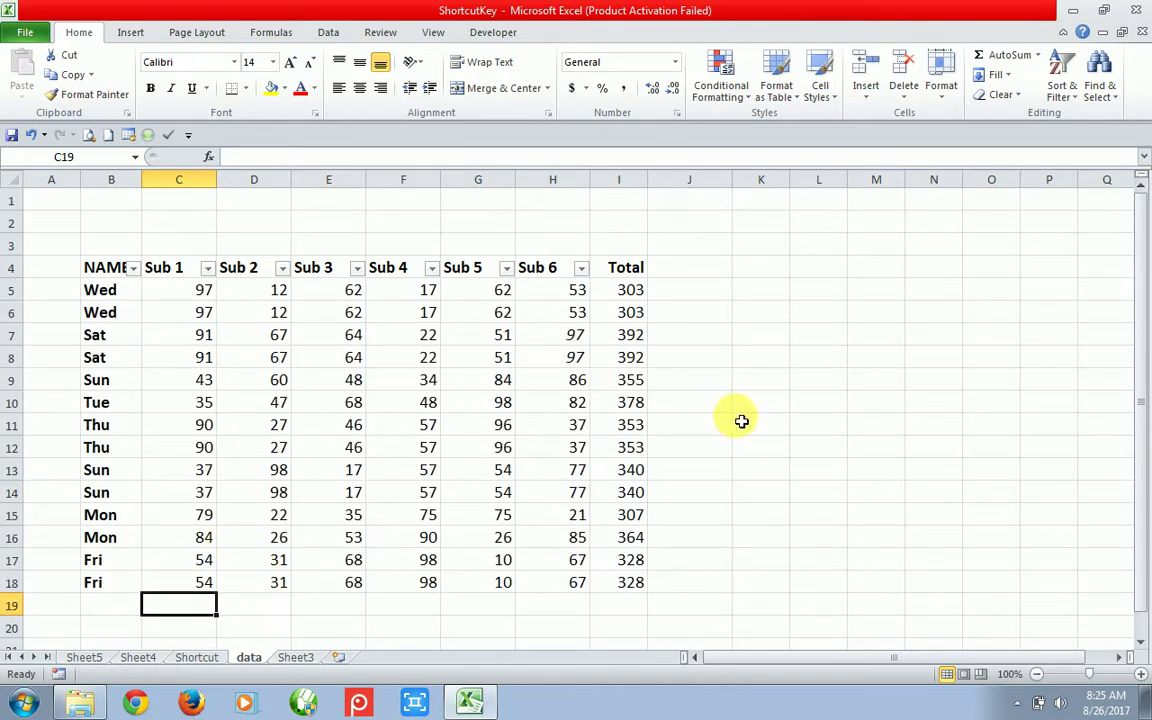
# - Enter 'Shortcut Key', 'Filter' and 'Ctrl + Shift + L' in cells L10 to L12
pyautogui.click(816, 408)
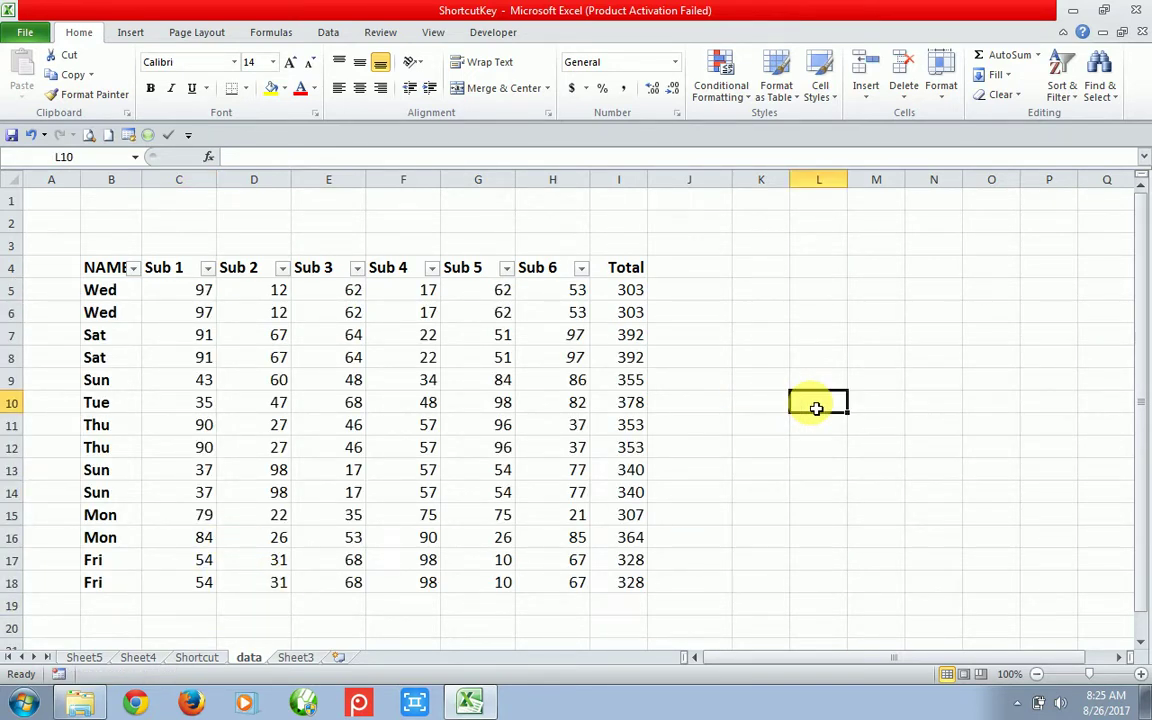
pyautogui.write('SHOR')
pyautogui.press('BackSpace')
pyautogui.press('BackSpace')
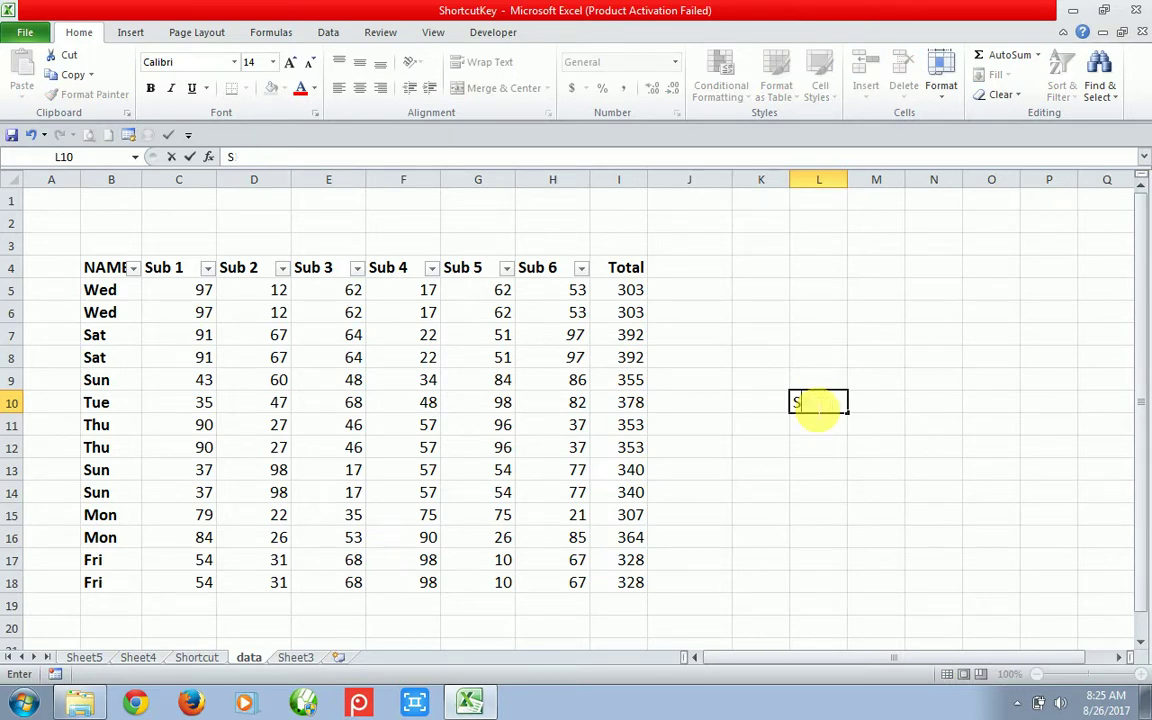
pyautogui.write('ort')
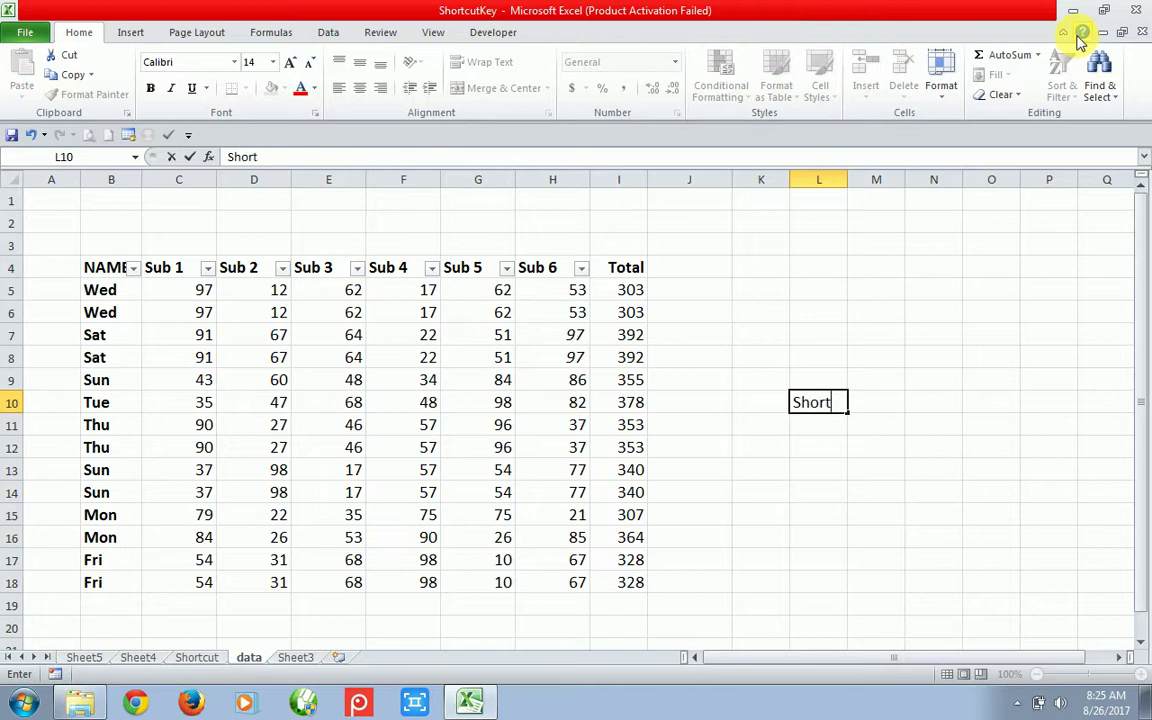
pyautogui.write('cut K')
pyautogui.write('ey')
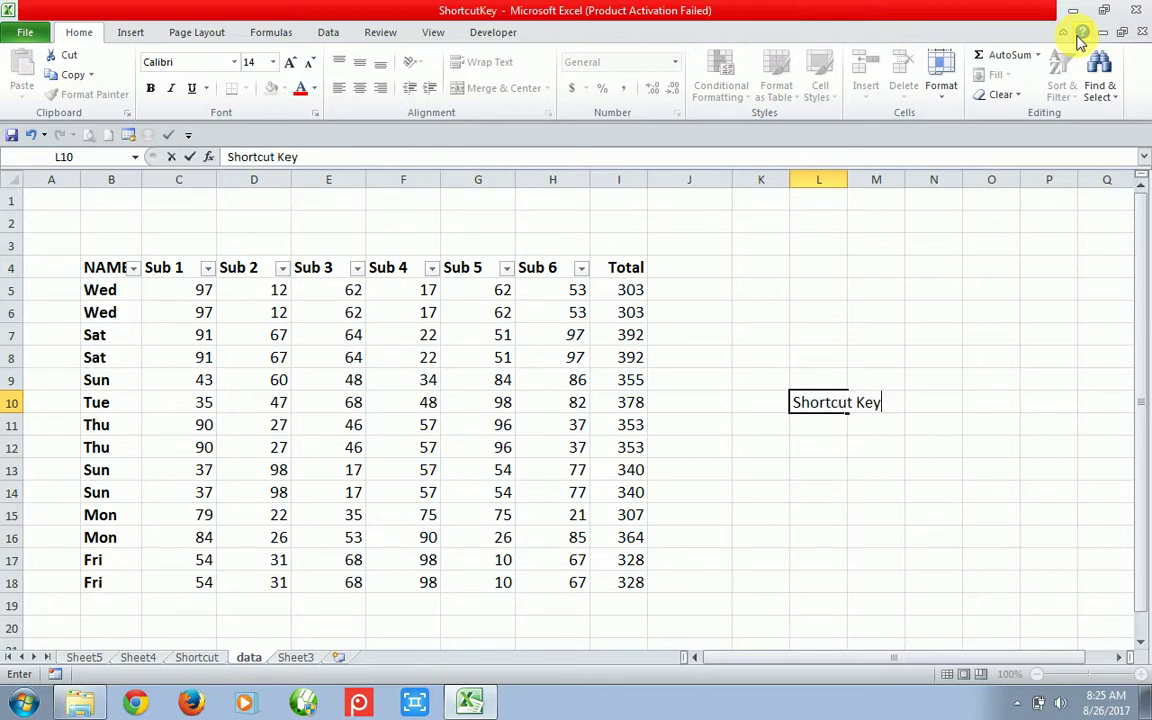
pyautogui.press('Return')
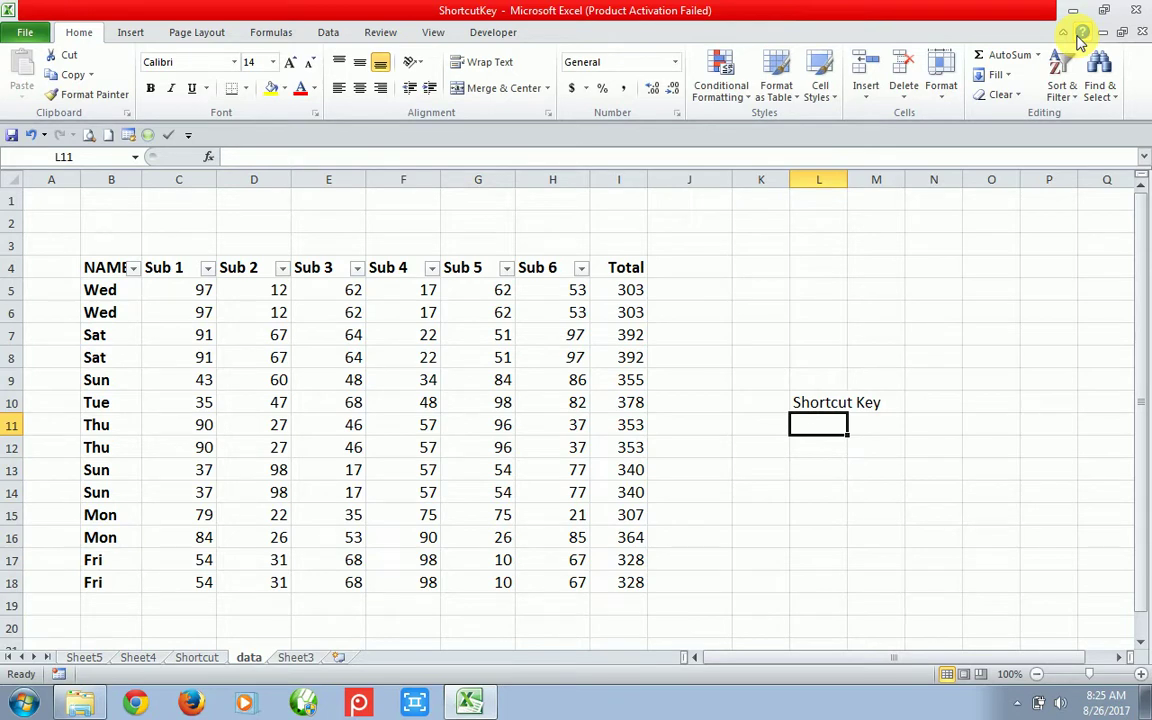
pyautogui.write('Filter')
pyautogui.press('Return')
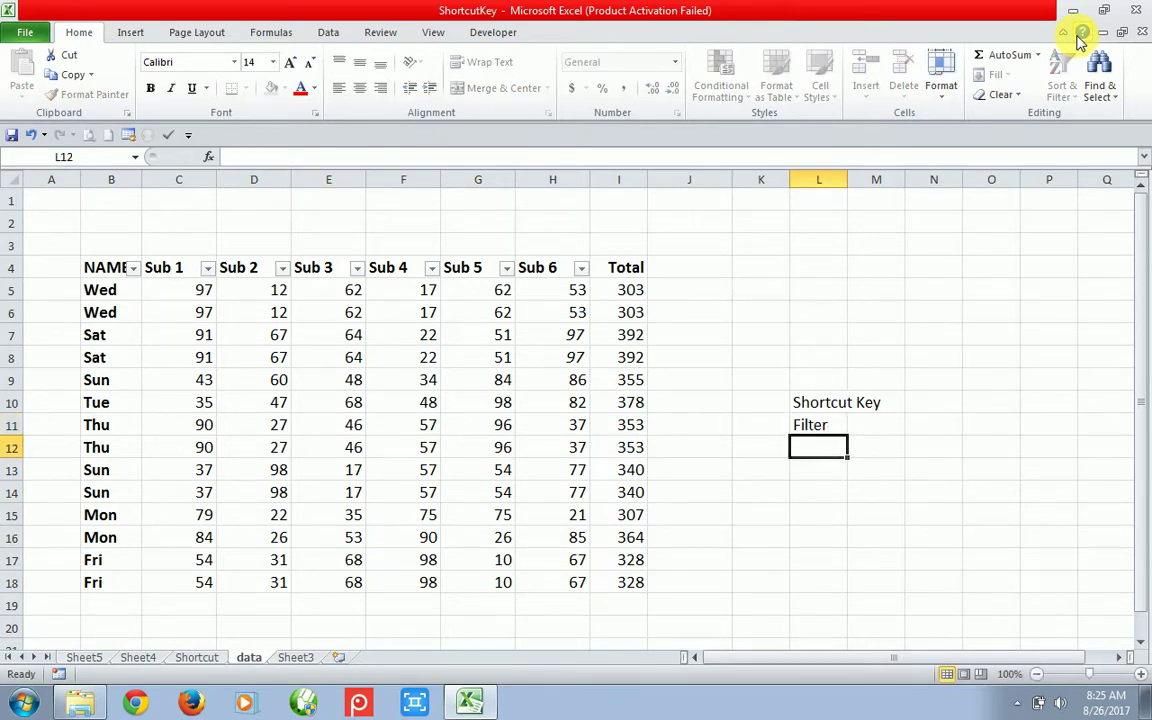
pyautogui.write('Ctrl +')
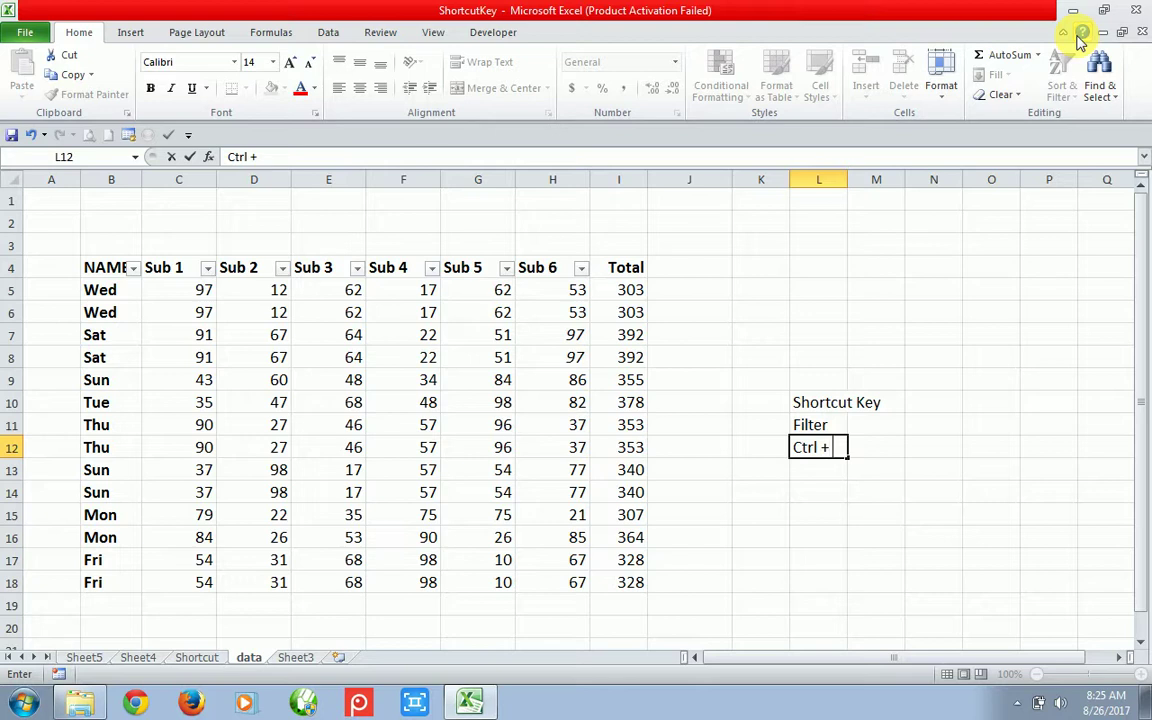
pyautogui.write('Shift + L')
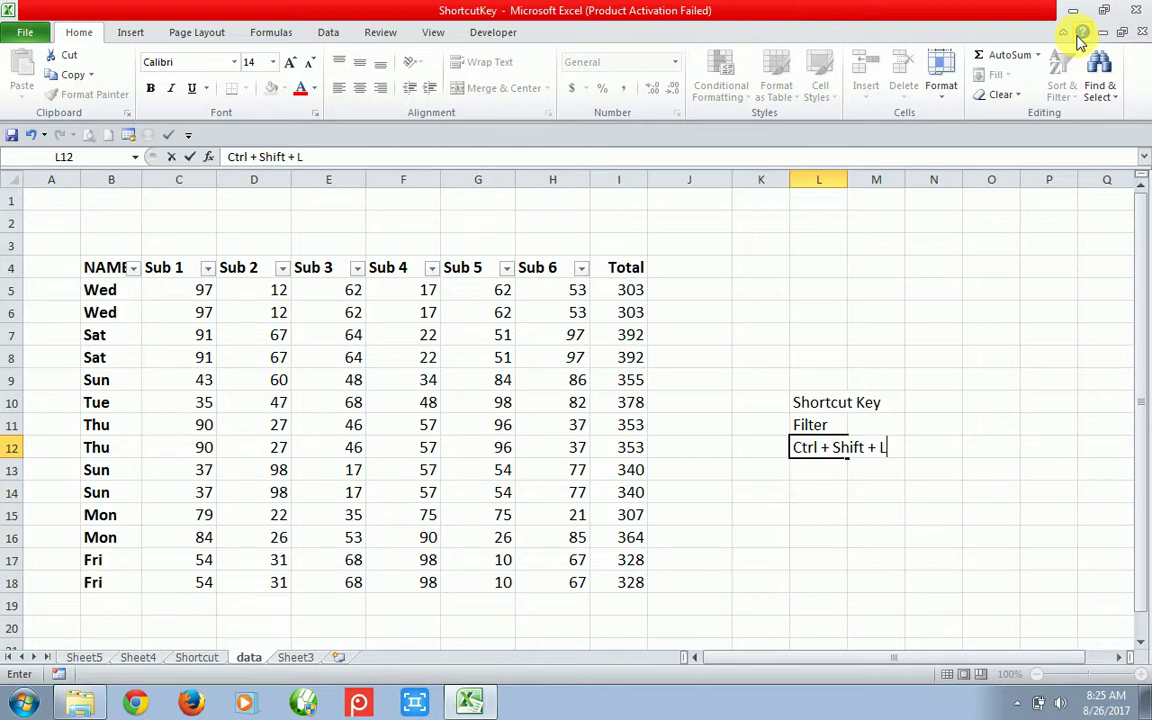
pyautogui.press('Return')
# - Enter 'first select column Heading' in L13, discarding the autocomplete suggestion
pyautogui.press('Down')
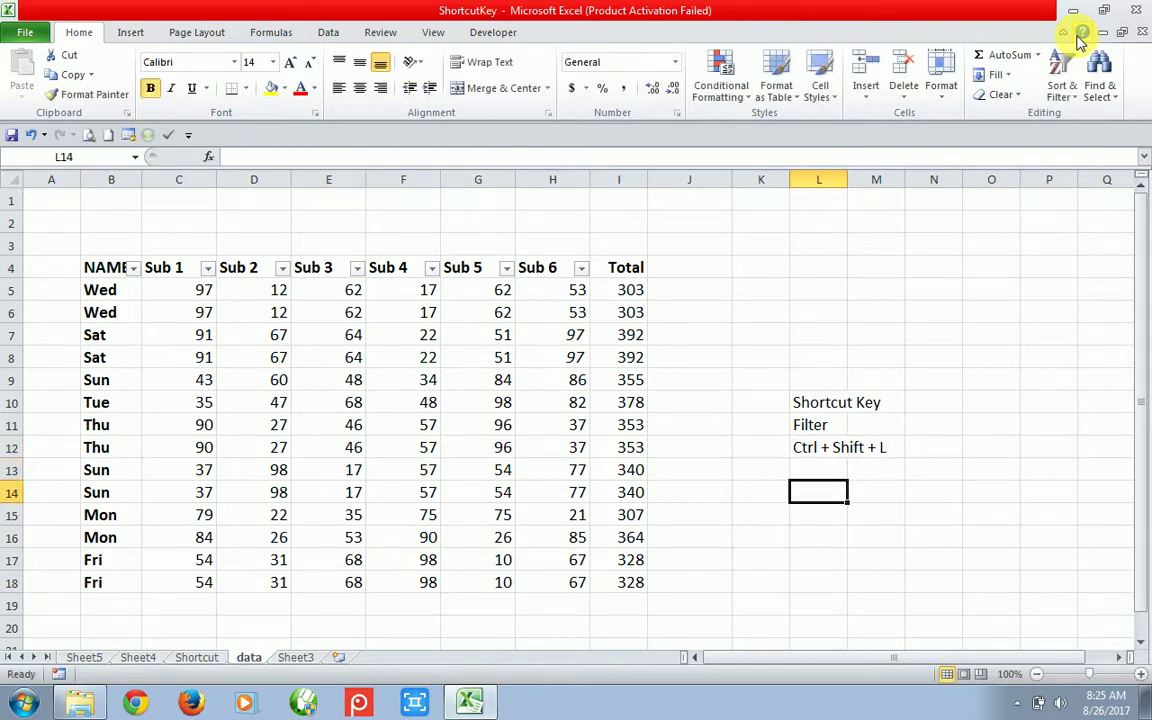
pyautogui.press('Up')
pyautogui.write('filter')
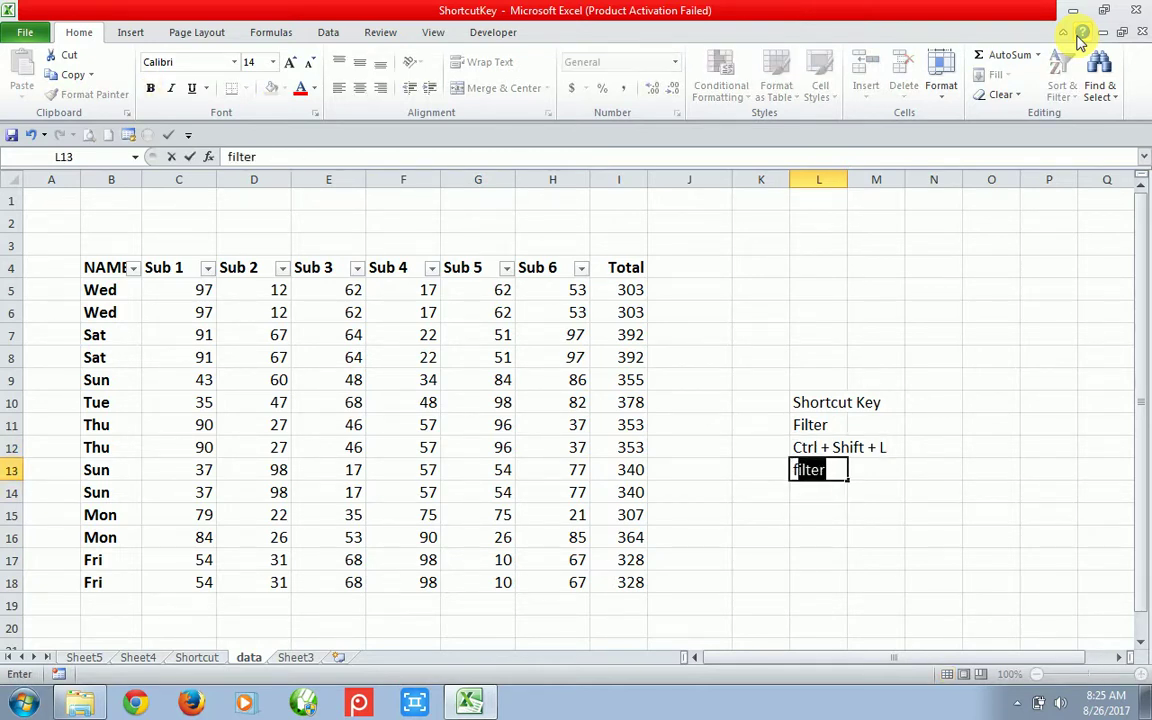
pyautogui.press('BackSpace')
pyautogui.press('BackSpace')
pyautogui.press('BackSpace')
pyautogui.press('BackSpace')
pyautogui.write('i')
pyautogui.press('BackSpace')
pyautogui.write('s')
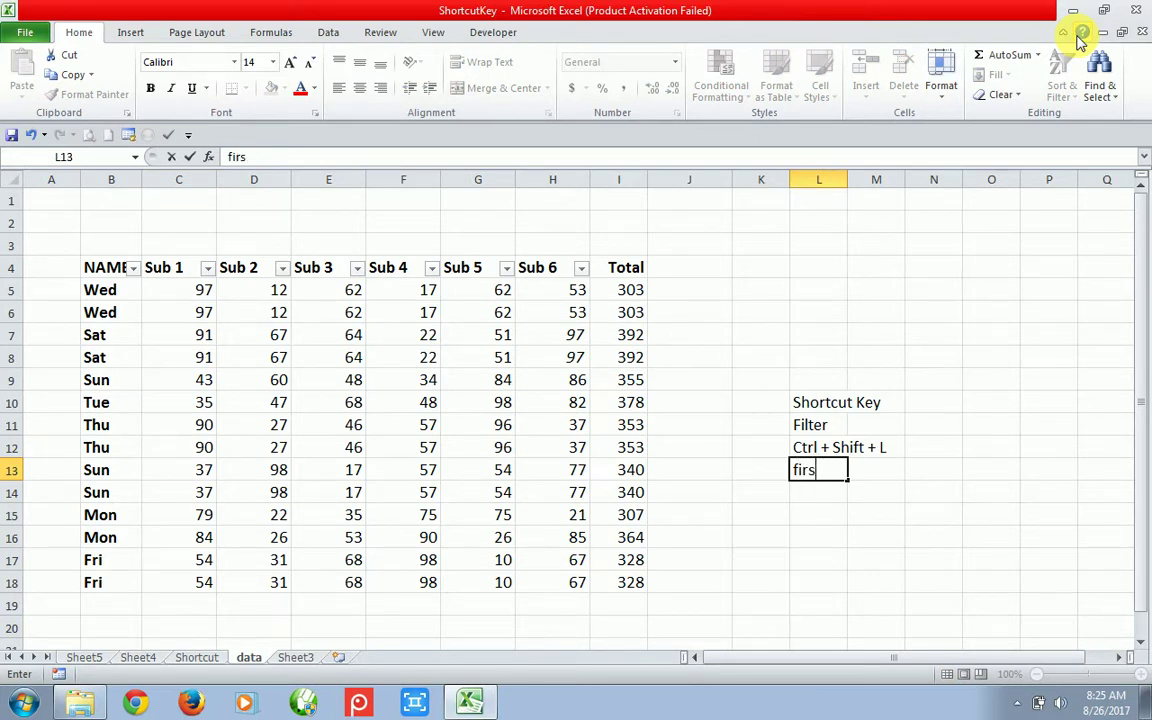
pyautogui.write('t select ')
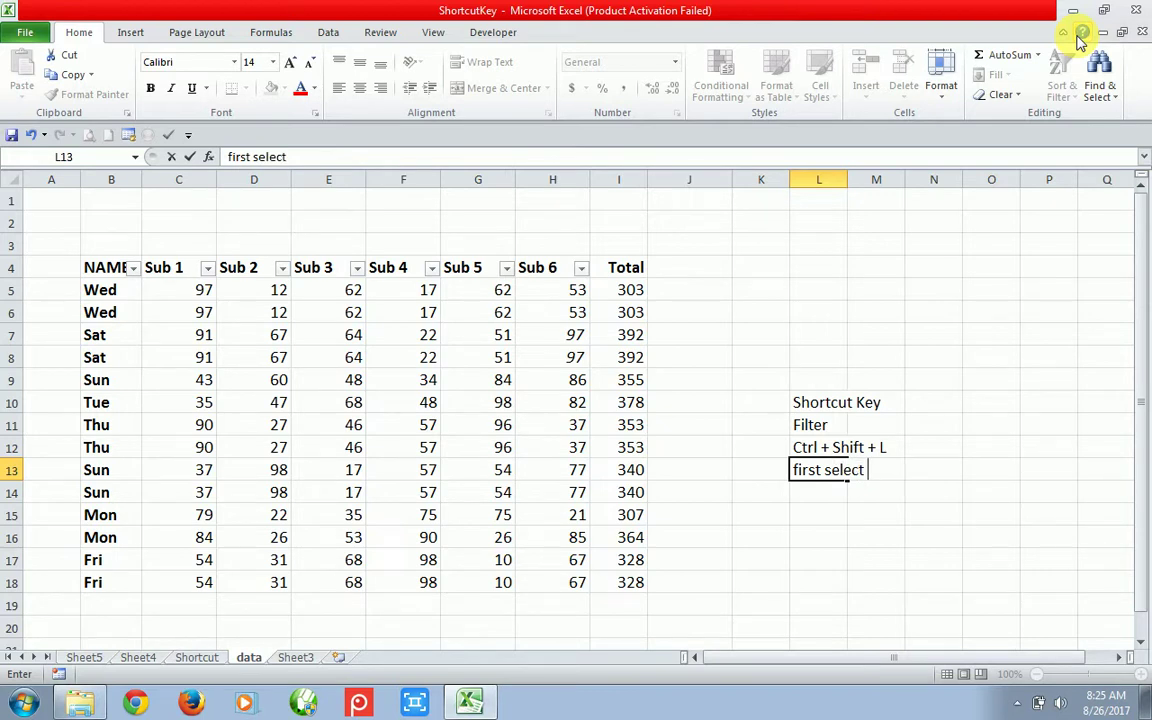
pyautogui.write('column ')
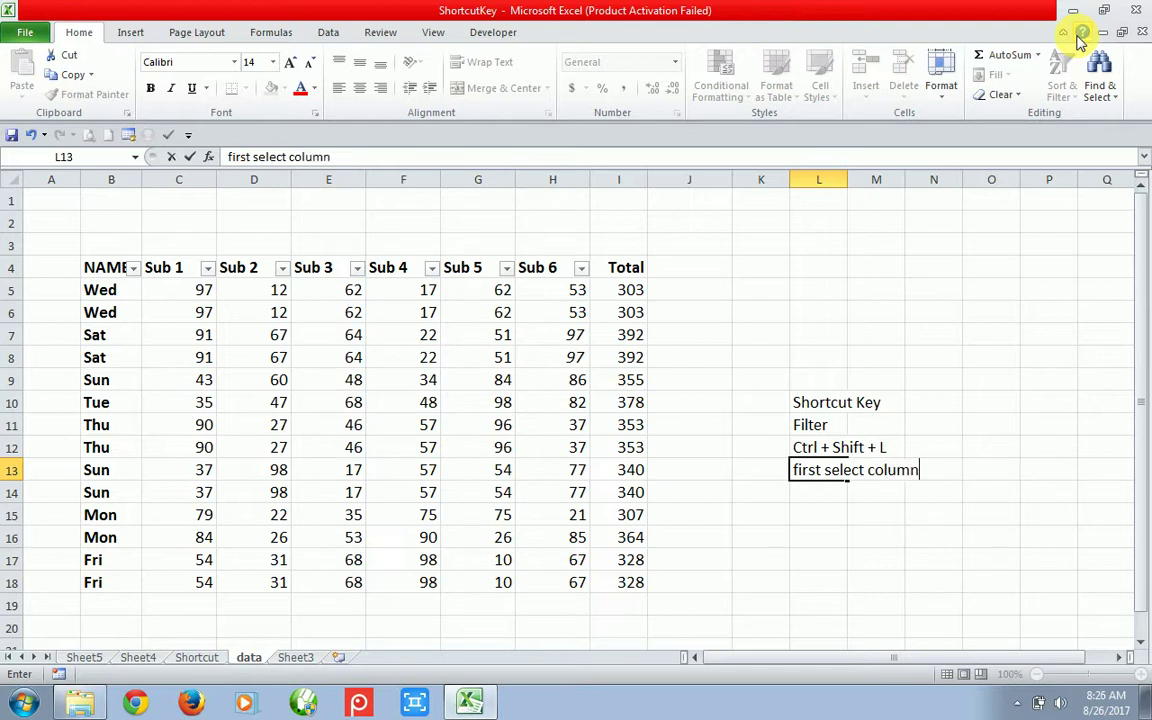
pyautogui.write('Headin')
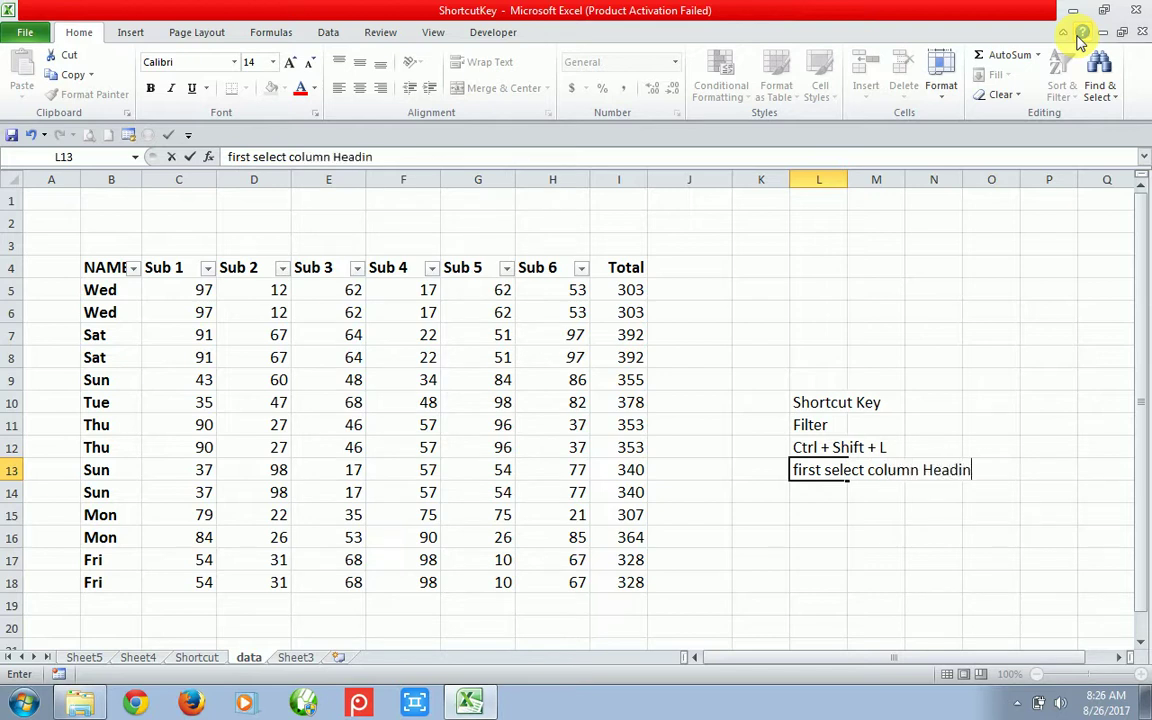
pyautogui.write('g')
pyautogui.press('Return')
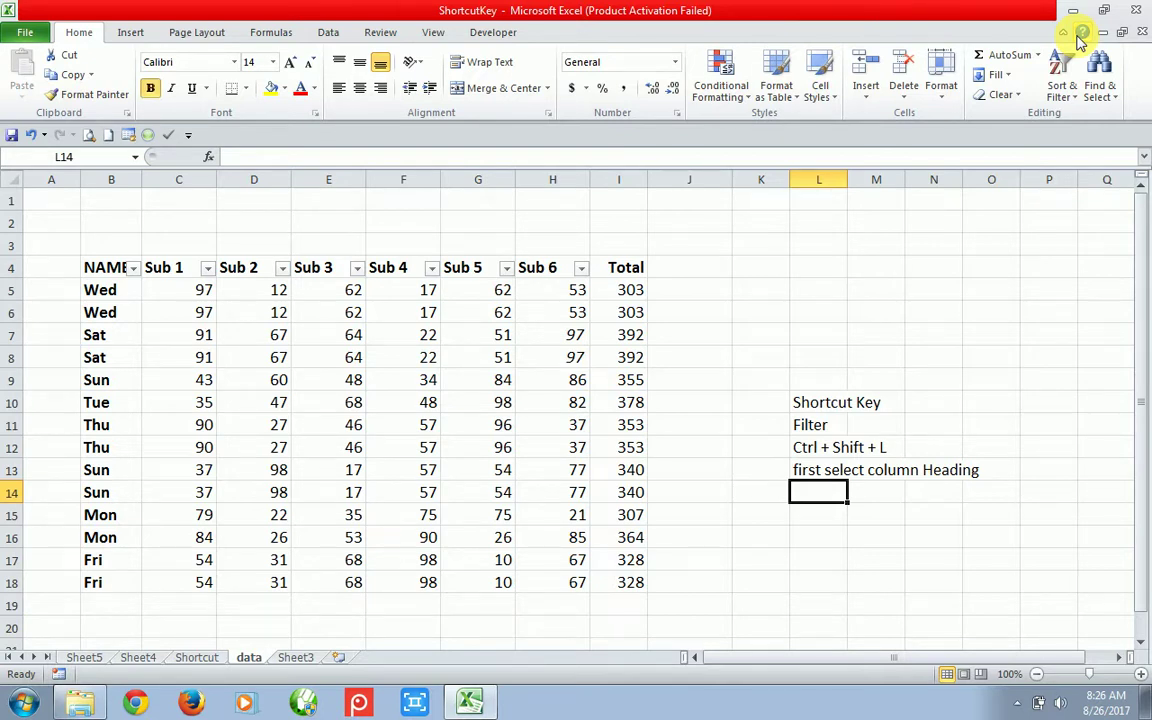
# - Set the NAME filter to Wed only, leaving 2 of 14 records visible
pyautogui.click(785, 537)
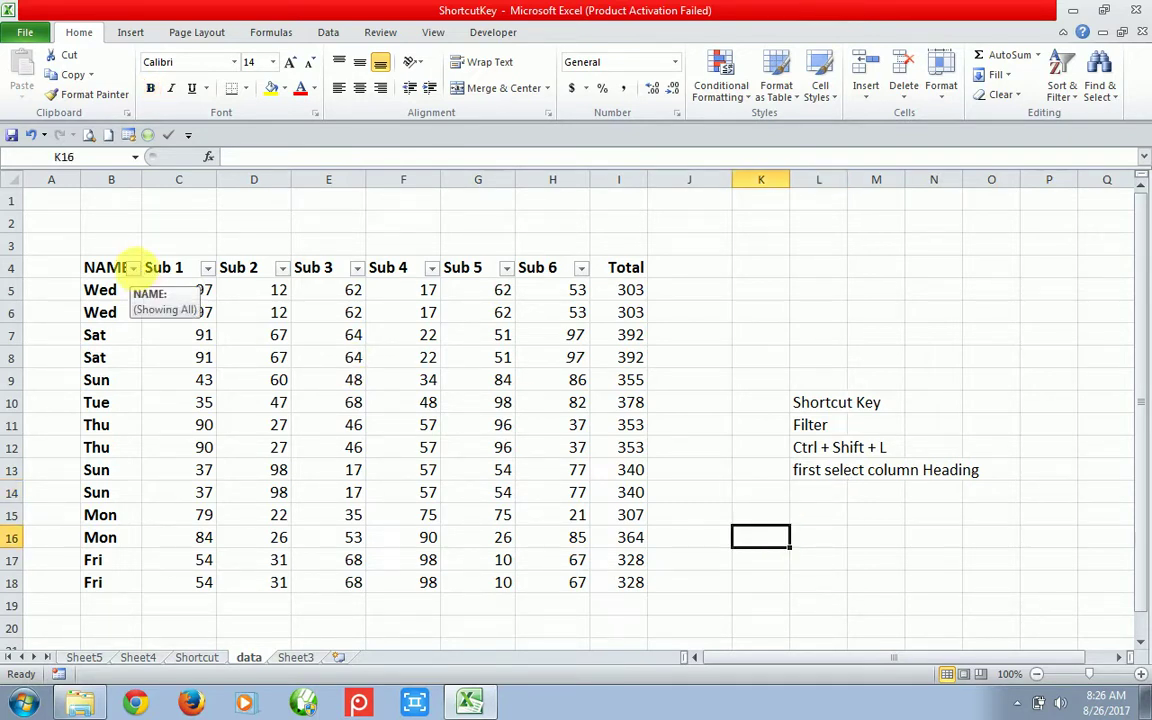
pyautogui.click(133, 267)
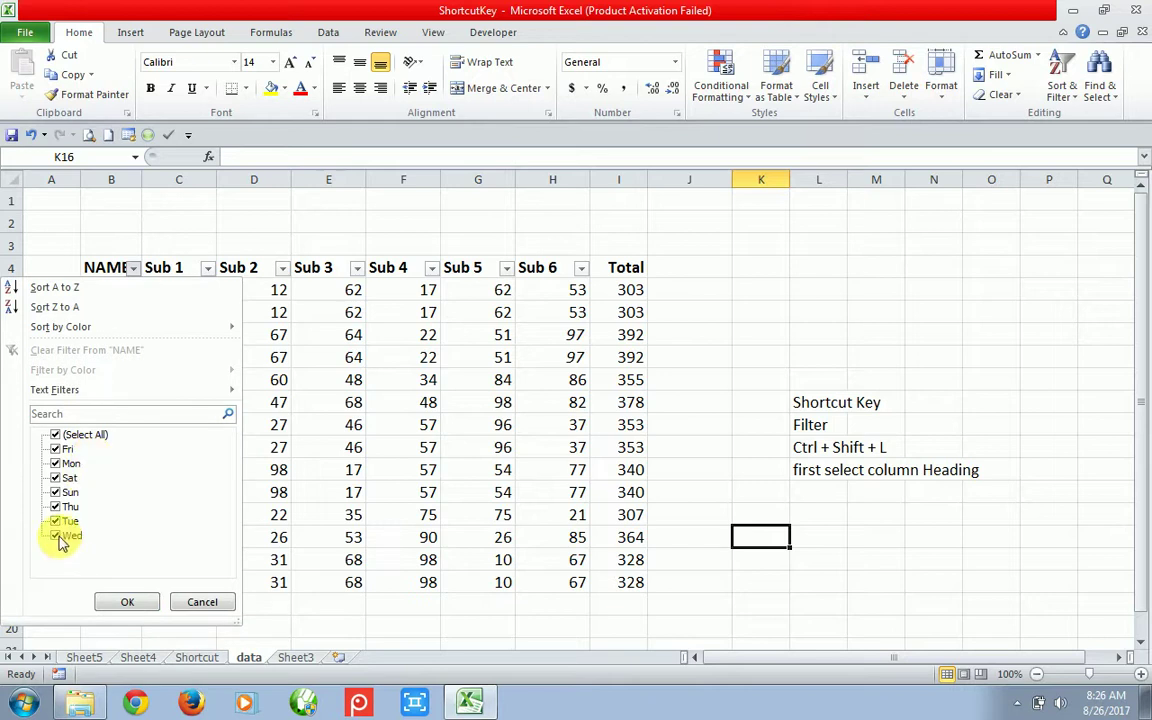
pyautogui.click(56, 434)
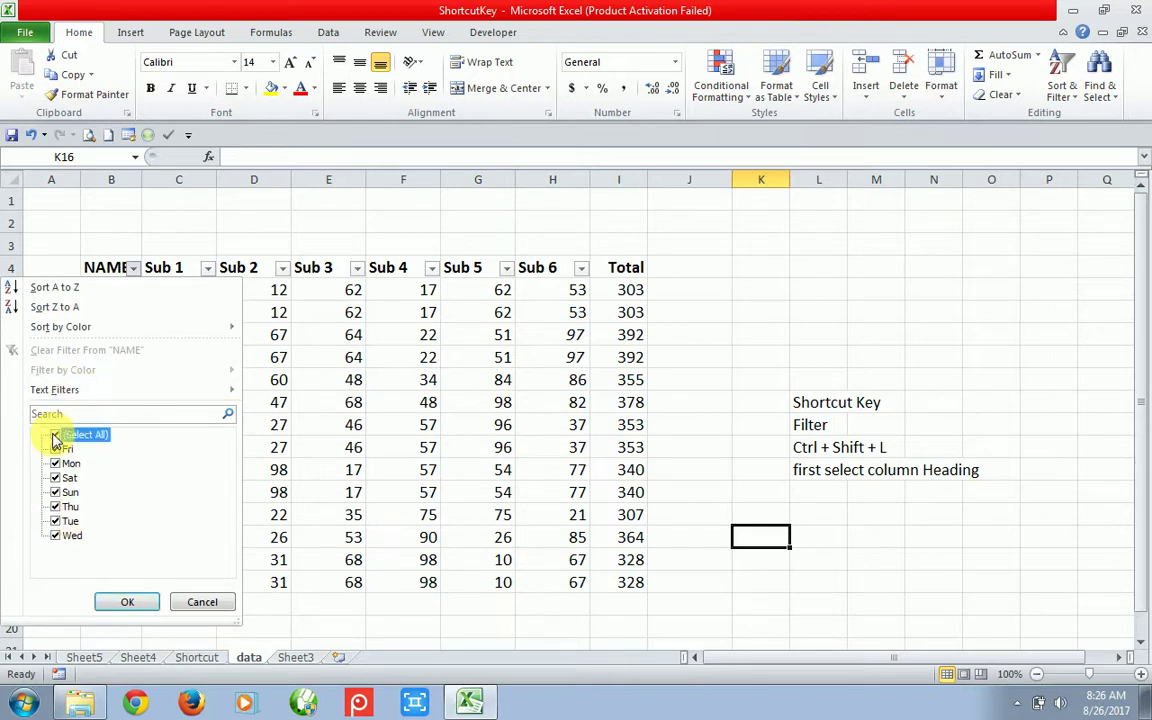
pyautogui.click(56, 535)
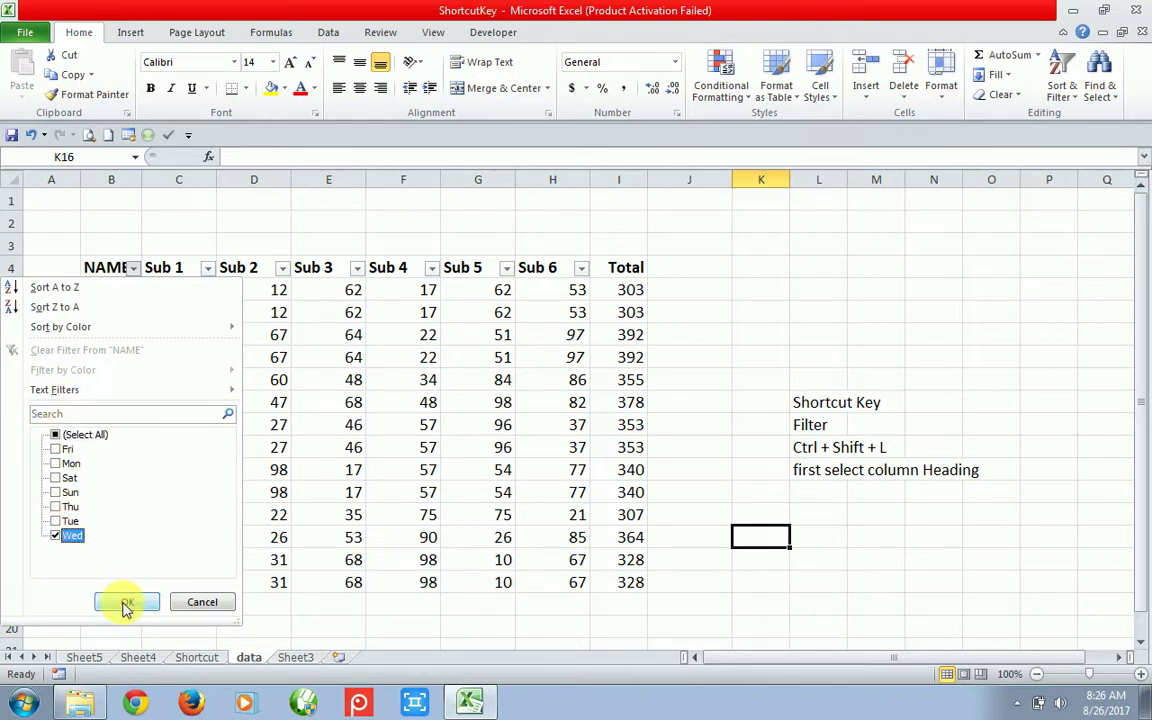
pyautogui.click(126, 602)
pyautogui.click(125, 381)
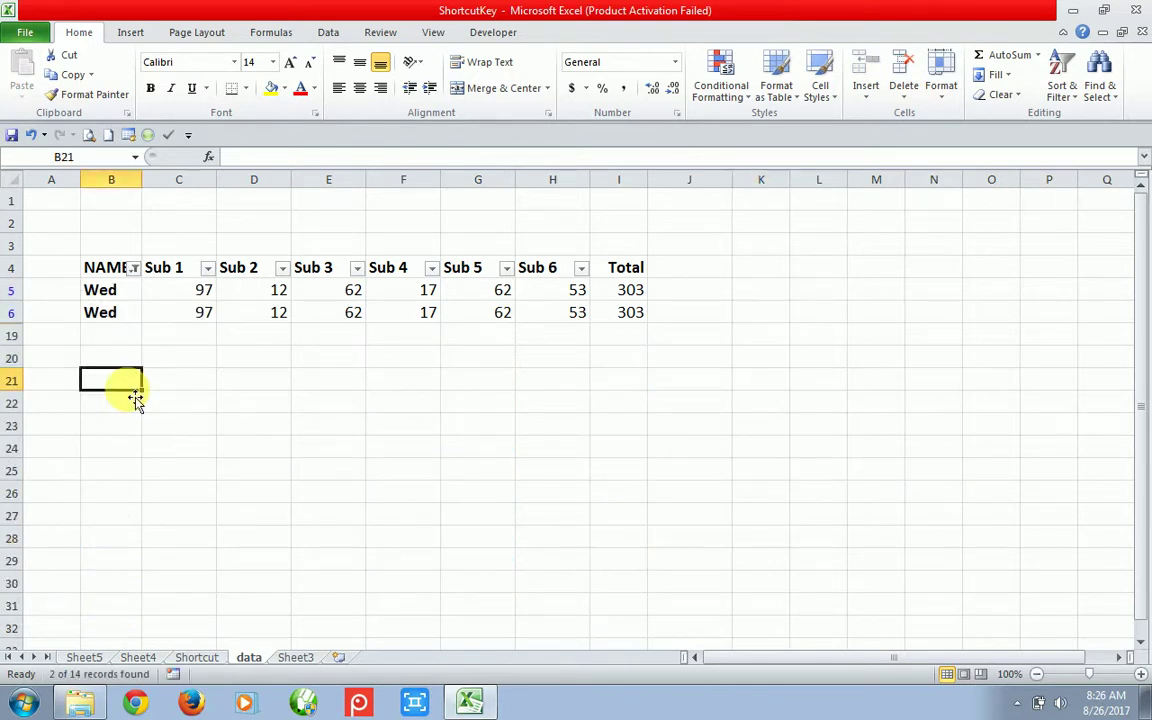